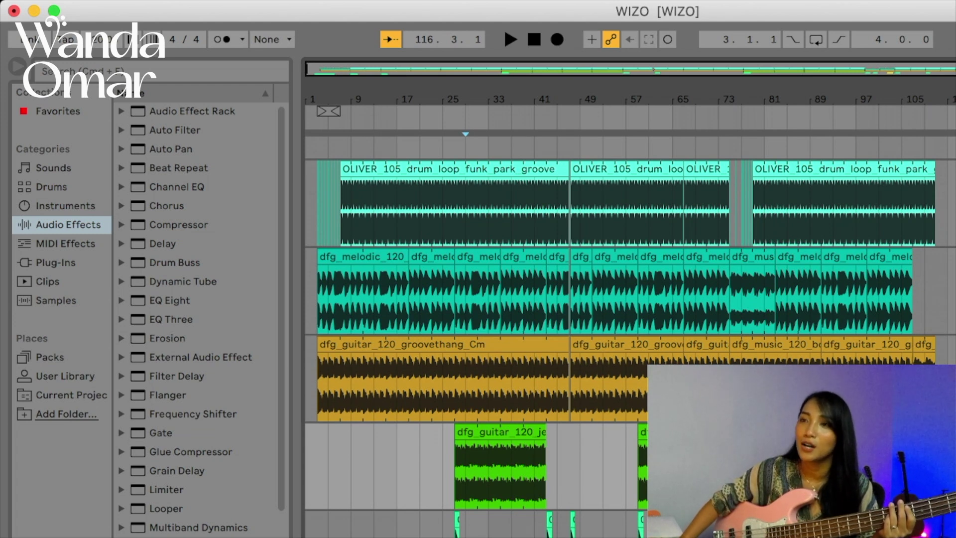
Play back the song up to bar 46 and look over the drum, melodic and guitar tracks
scroll(627, 298, up, 10)
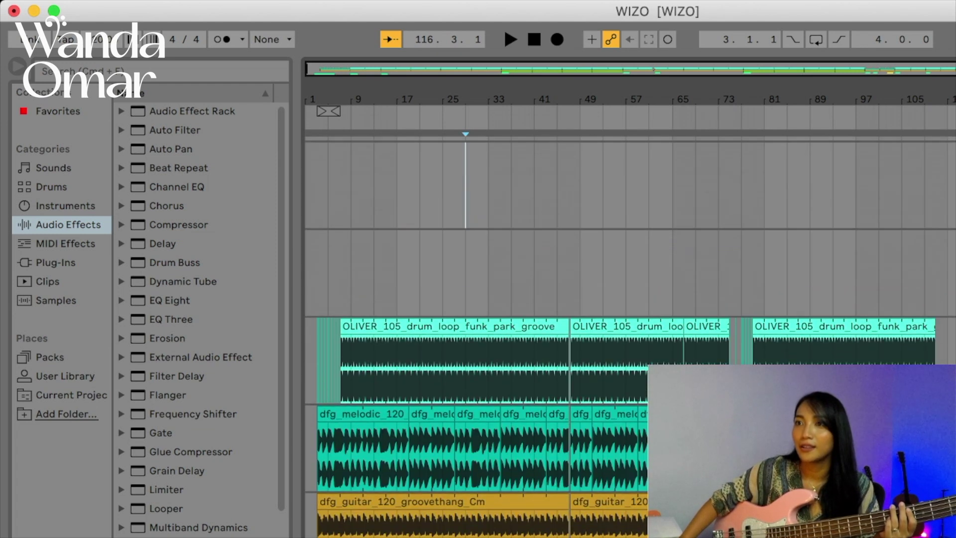
scroll(627, 299, down, 8)
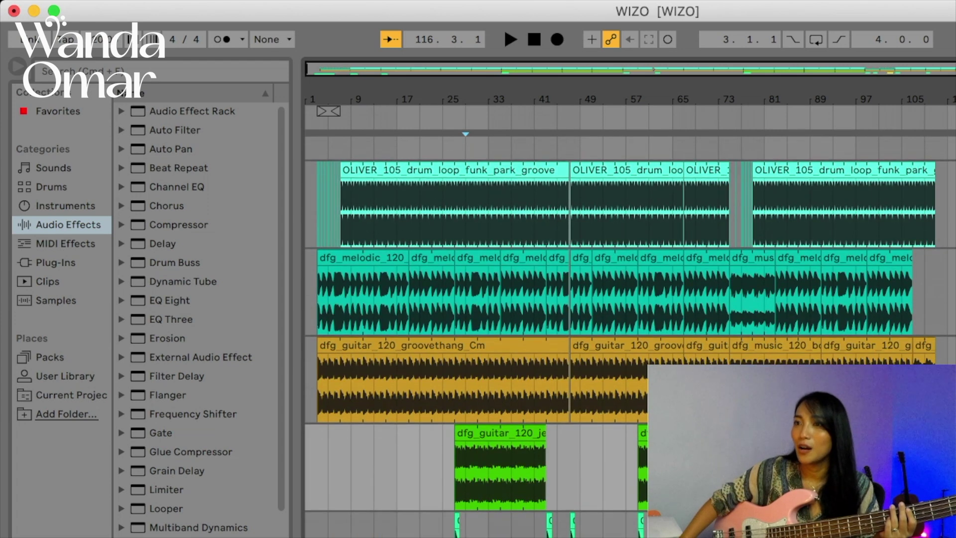
scroll(628, 299, down, 10)
scroll(627, 299, up, 10)
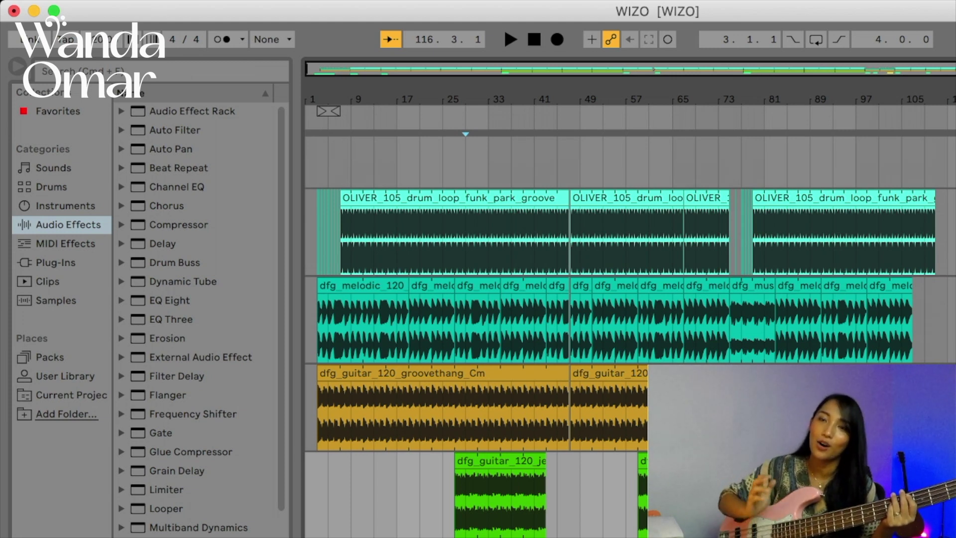
scroll(628, 319, down, 1)
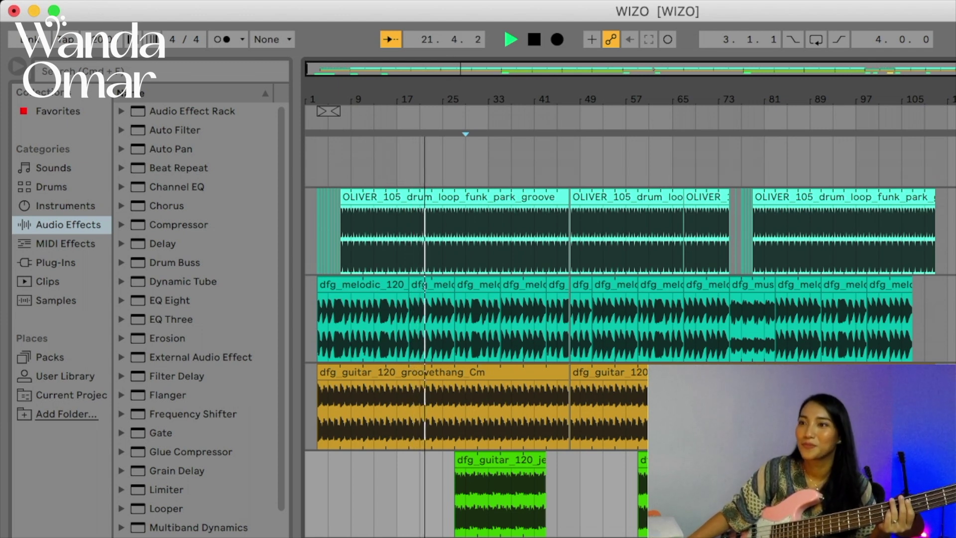
scroll(630, 336, down, 1)
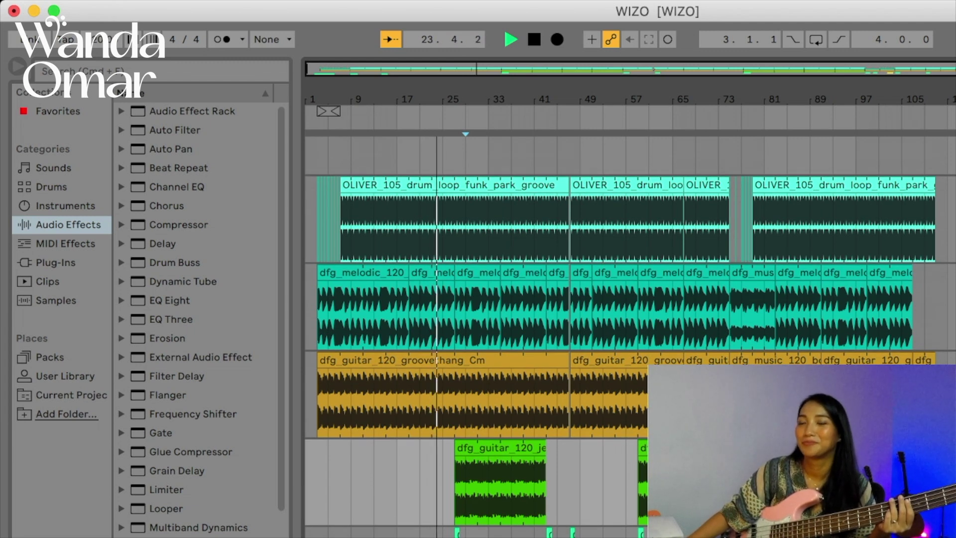
scroll(631, 336, down, 3)
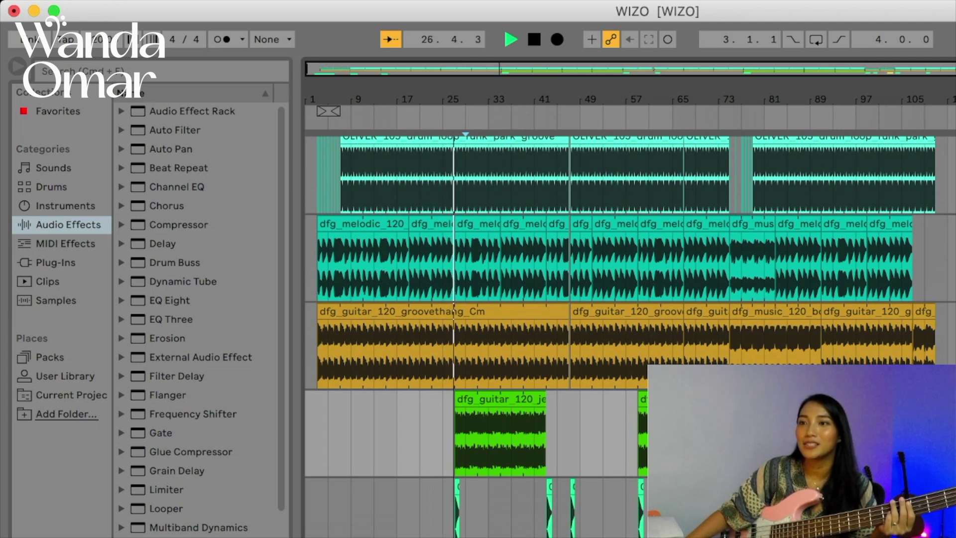
scroll(630, 336, down, 3)
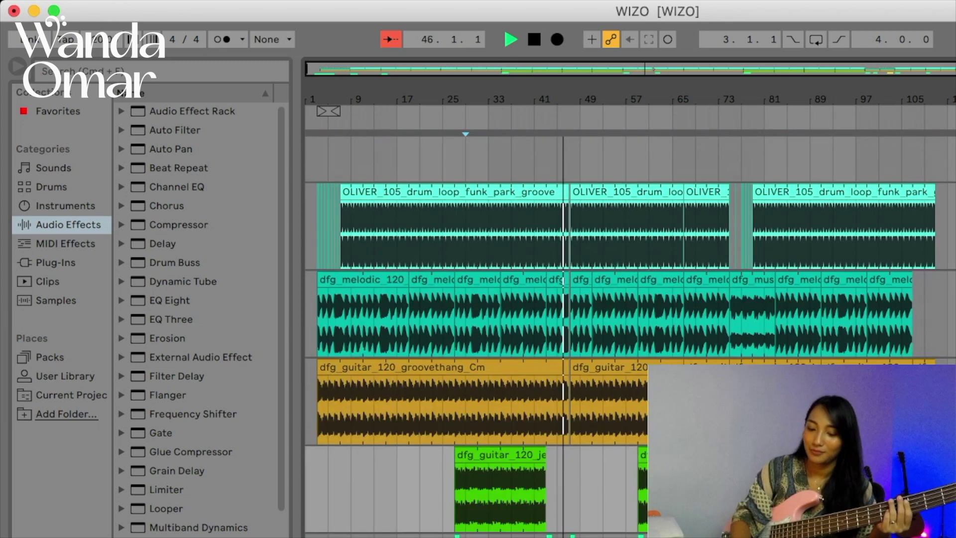
key(space)
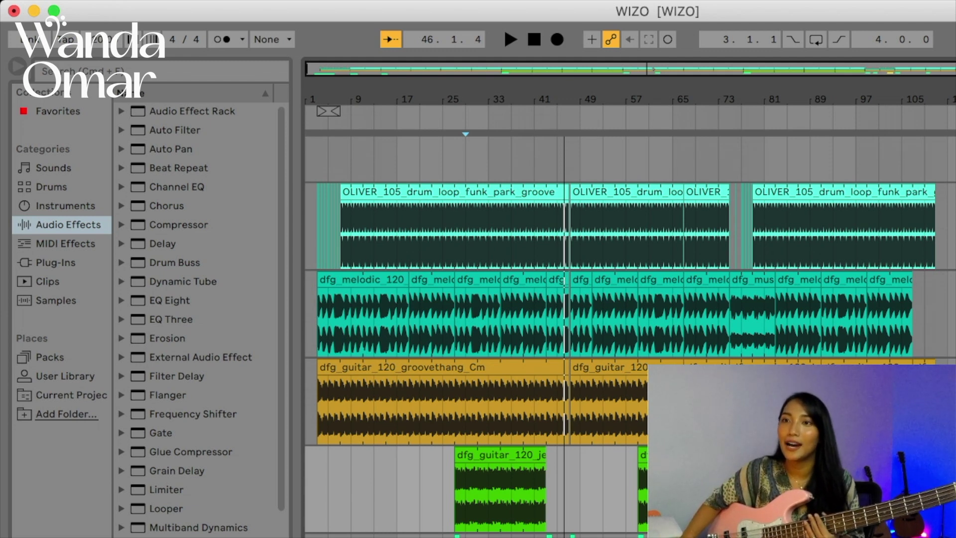
scroll(631, 336, down, 5)
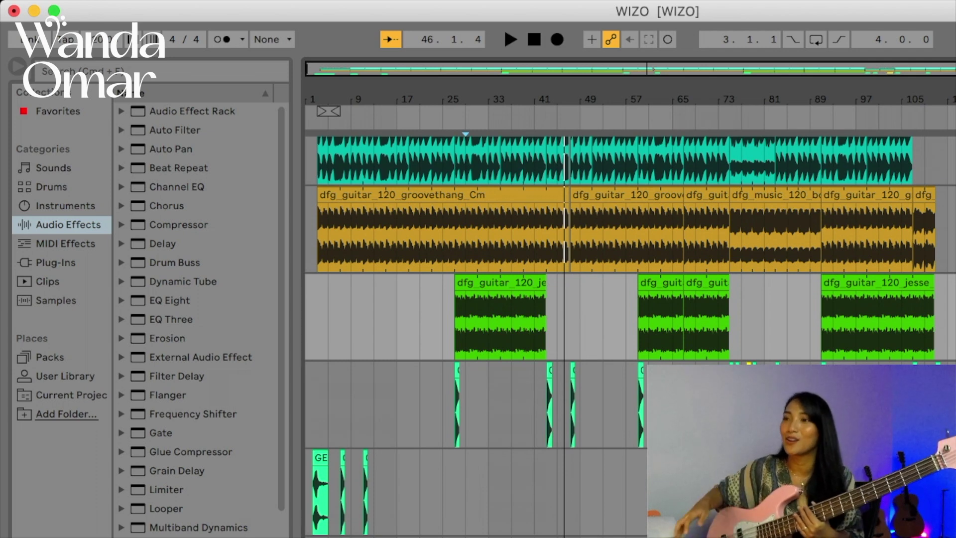
Record a bass take on the empty track above the drum loop, starting from bar 1
scroll(630, 337, up, 10)
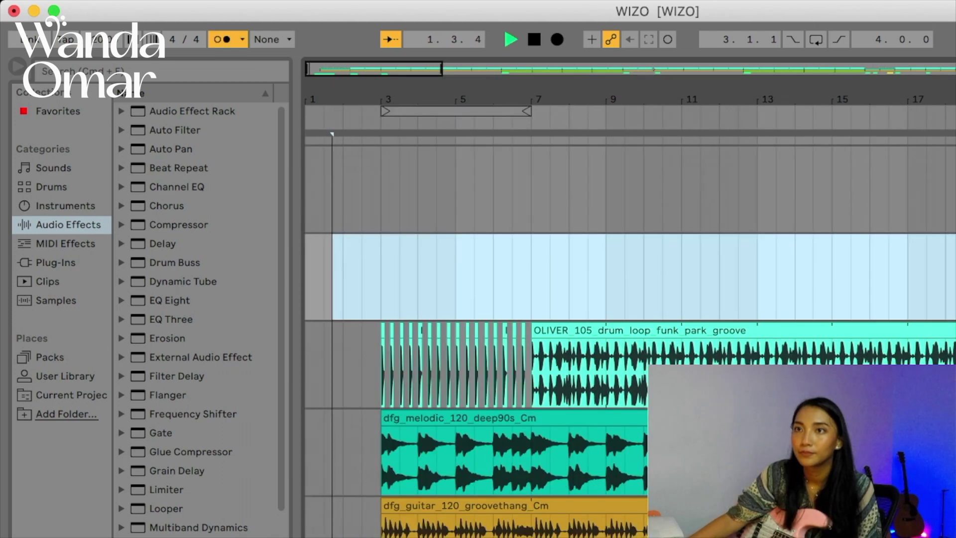
key(F9)
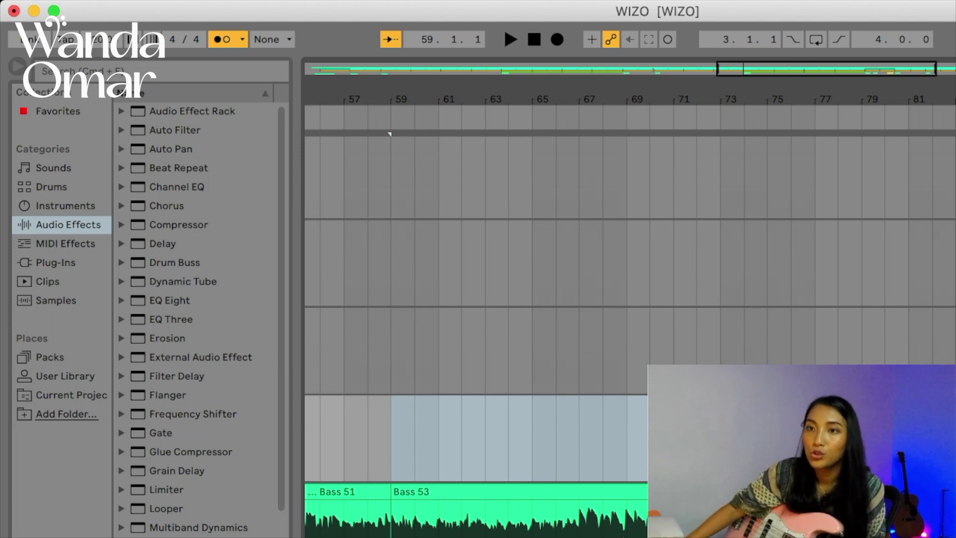
Try to record a second bass take from the song's start on the empty track above the first take, and undo it
scroll(498, 249, left, 10)
scroll(498, 249, left, 15)
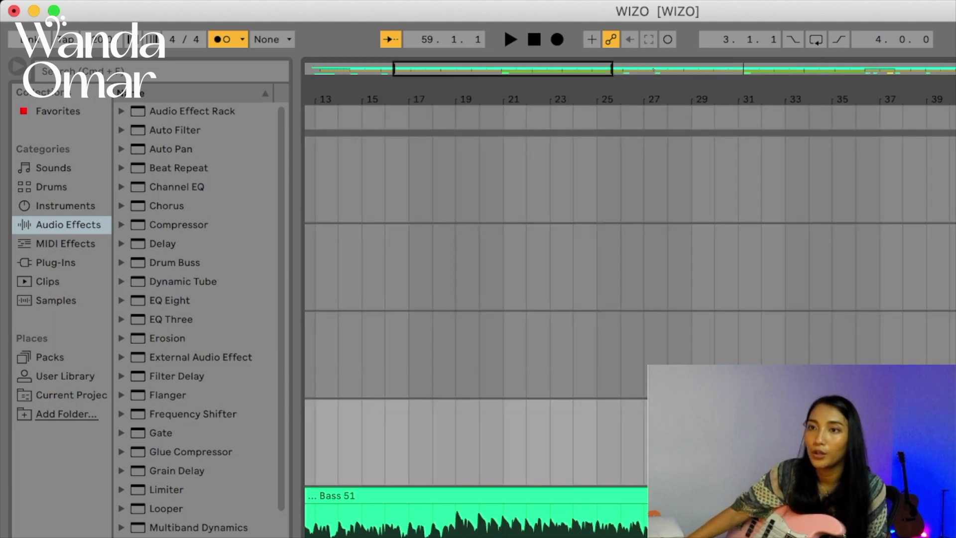
scroll(498, 299, down, 3)
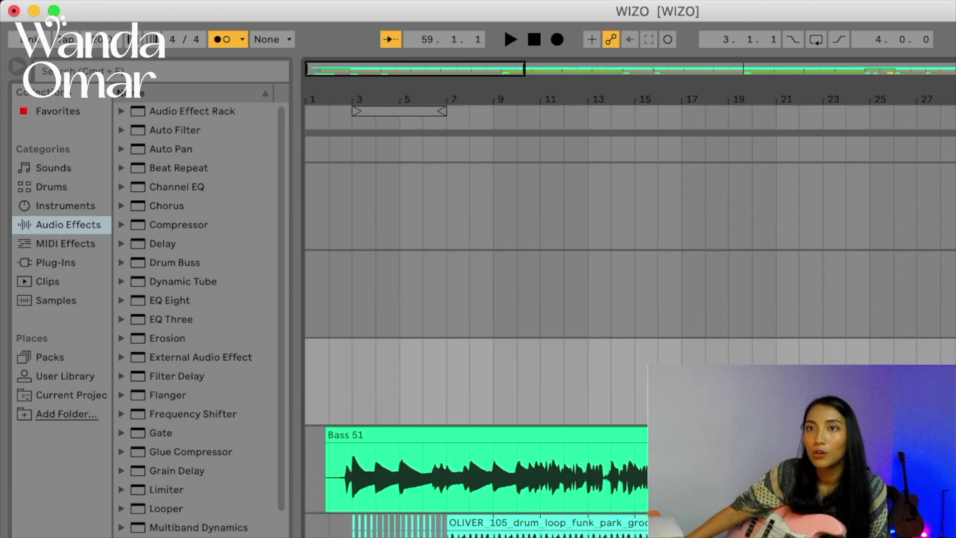
click(447, 204)
key(space)
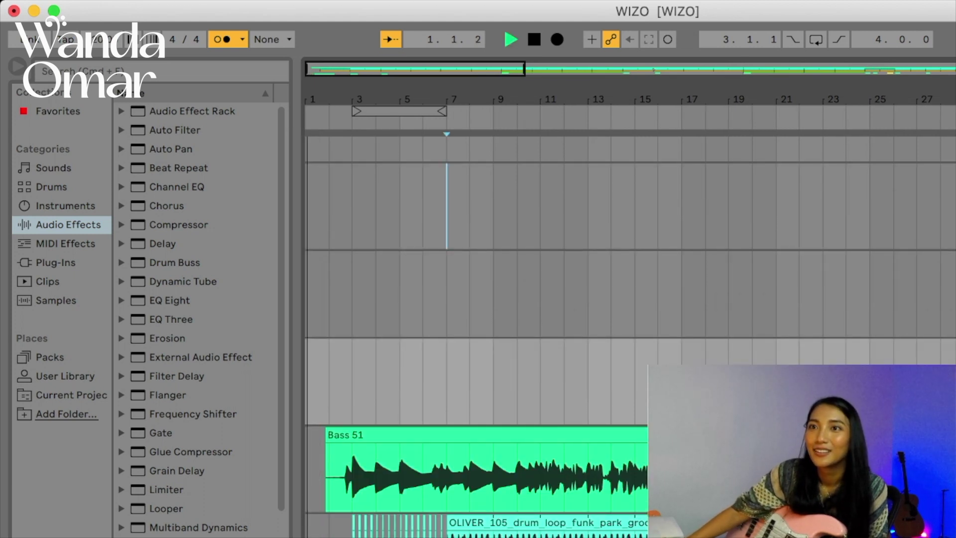
key(F9)
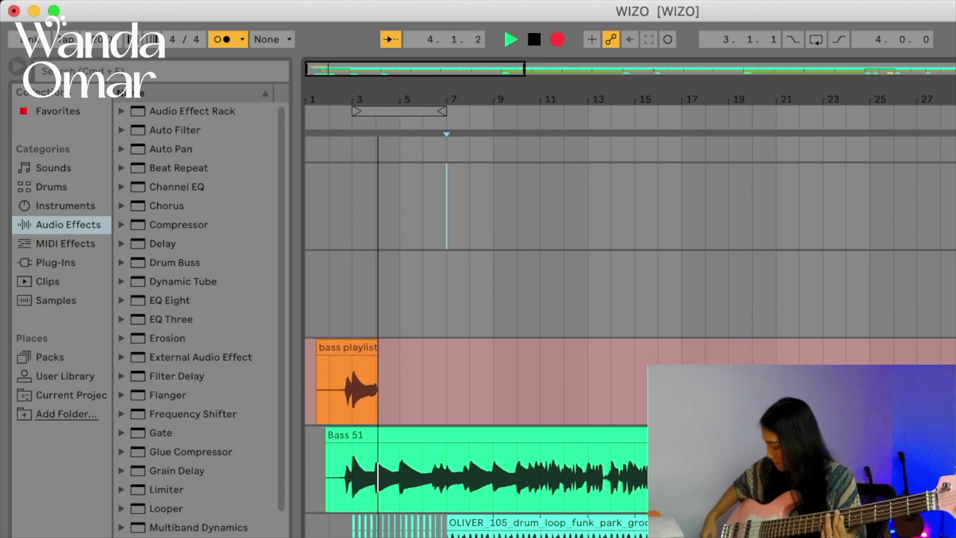
key(space)
key(super+z)
Record a full second bass take from bar 1 to about bar 112 on the track above the first bass take
key(space)
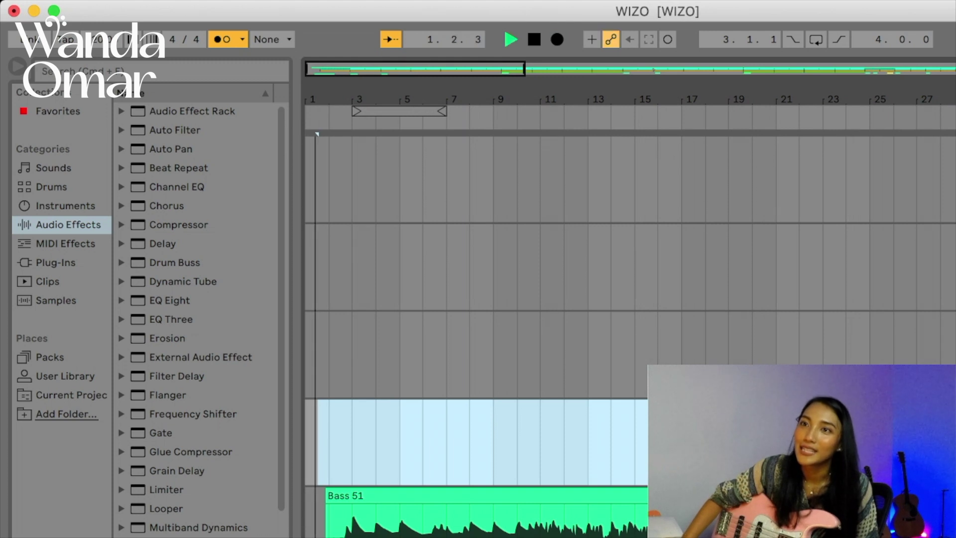
key(F9)
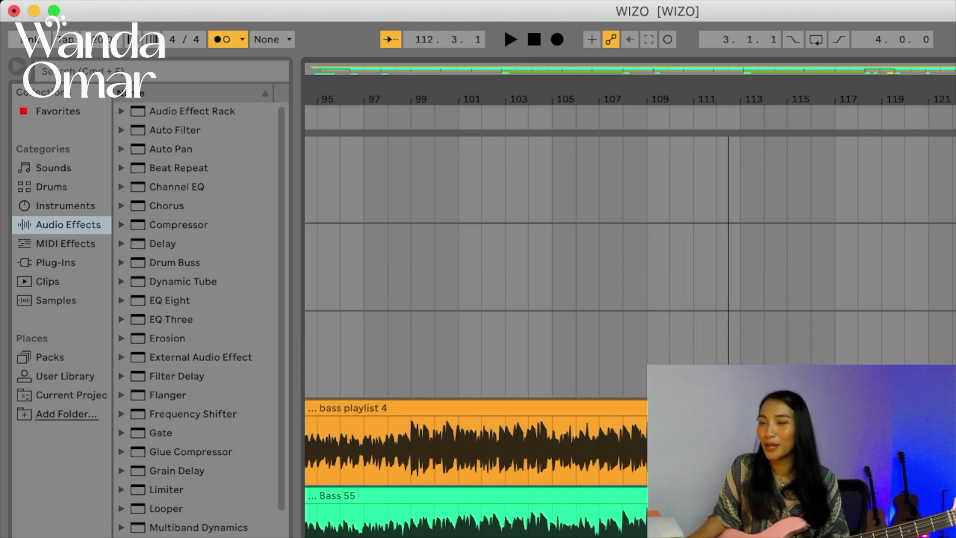
Select the empty track above the second bass take and return to the start of the arrangement
scroll(585, 416, left, 15)
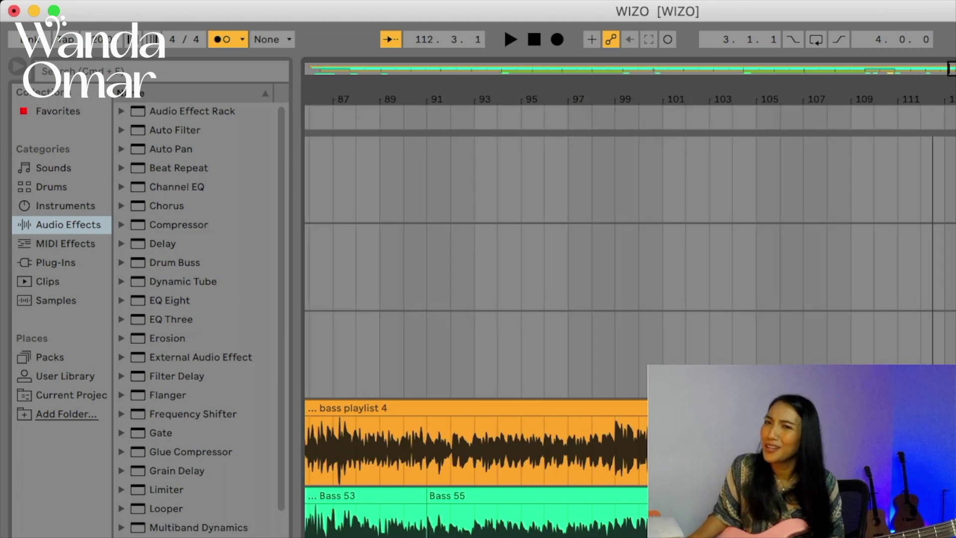
scroll(585, 416, left, 1)
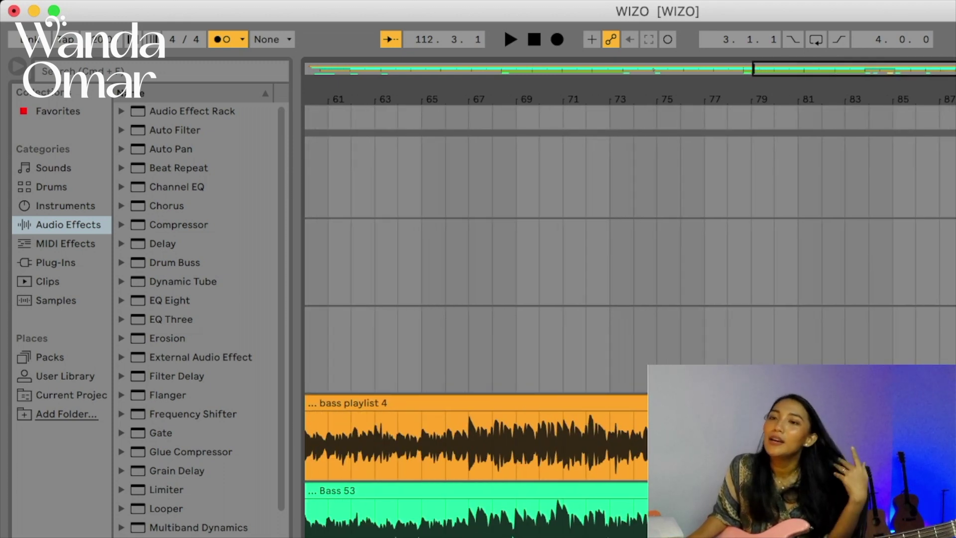
scroll(586, 416, left, 8)
scroll(585, 415, left, 2)
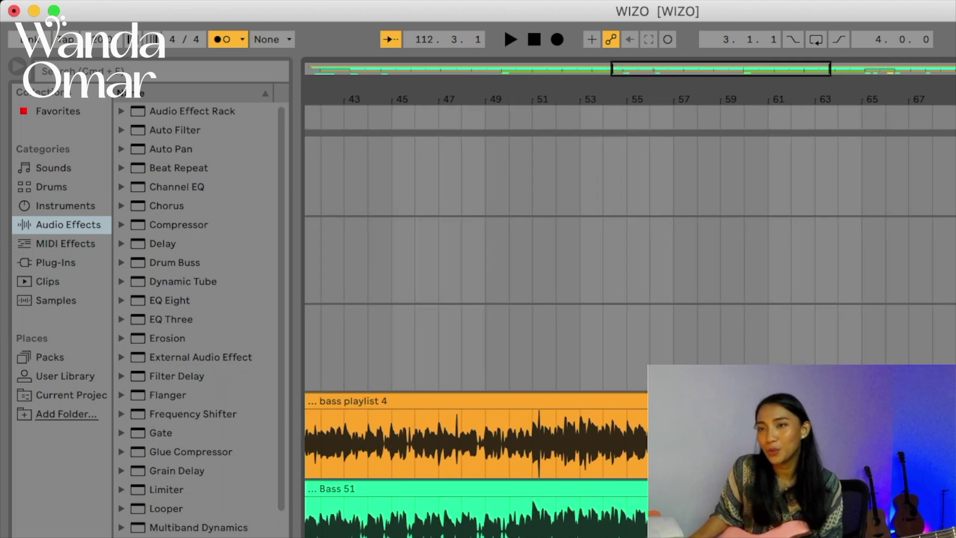
scroll(745, 135, left, 15)
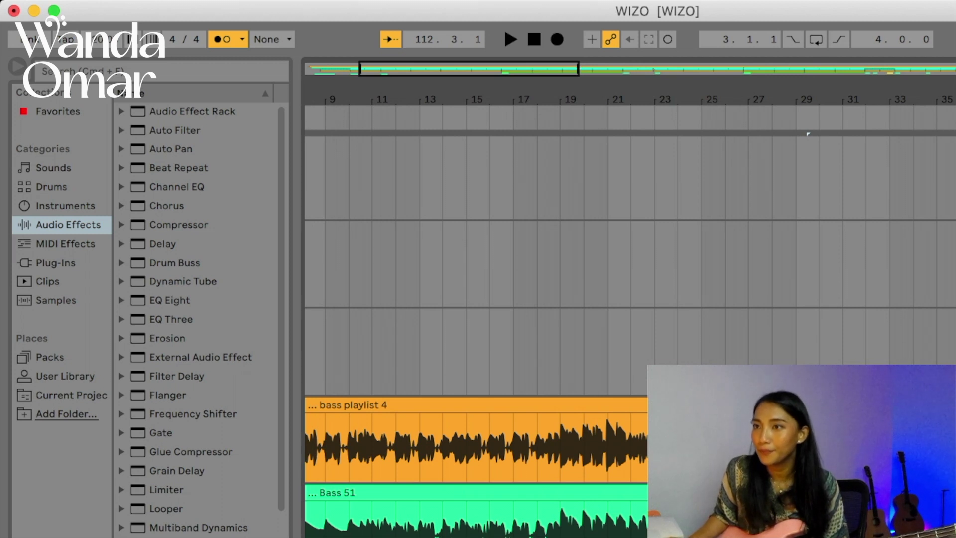
click(547, 351)
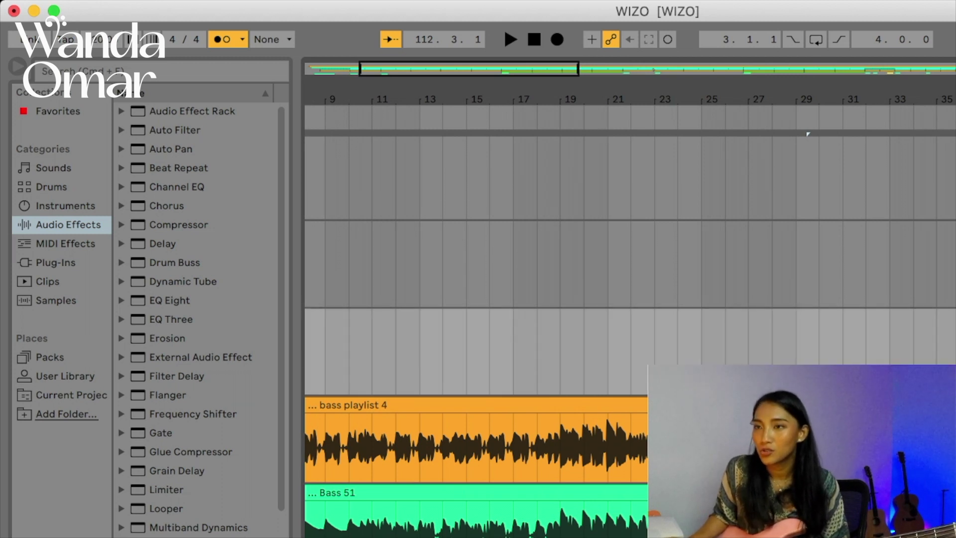
key(Home)
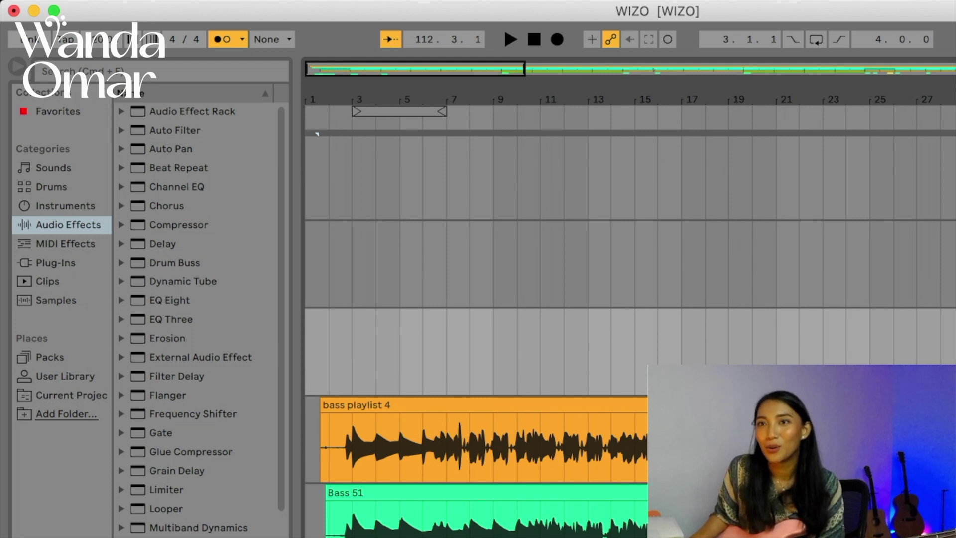
Try to record the theme from about bar 8 to bar 13 on the selected track, and delete the take
key(space)
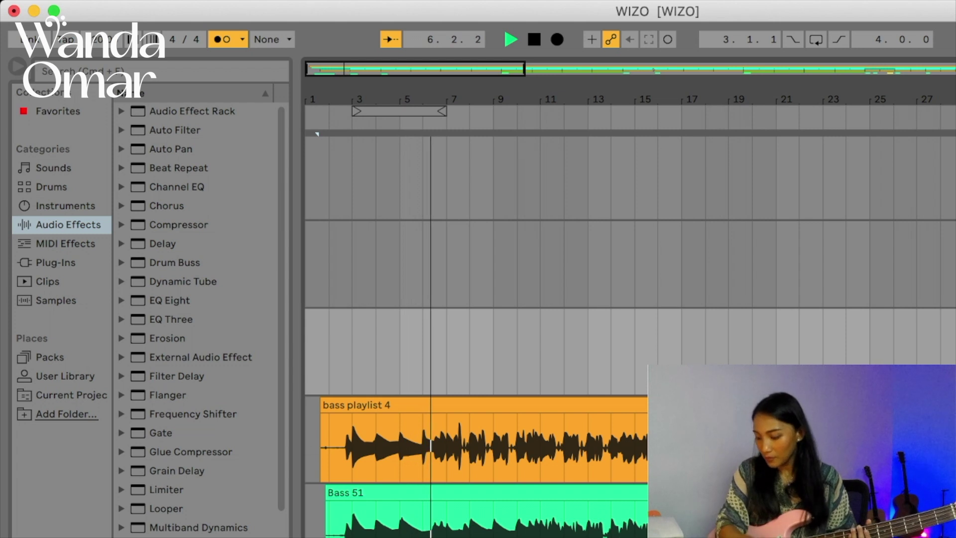
key(space)
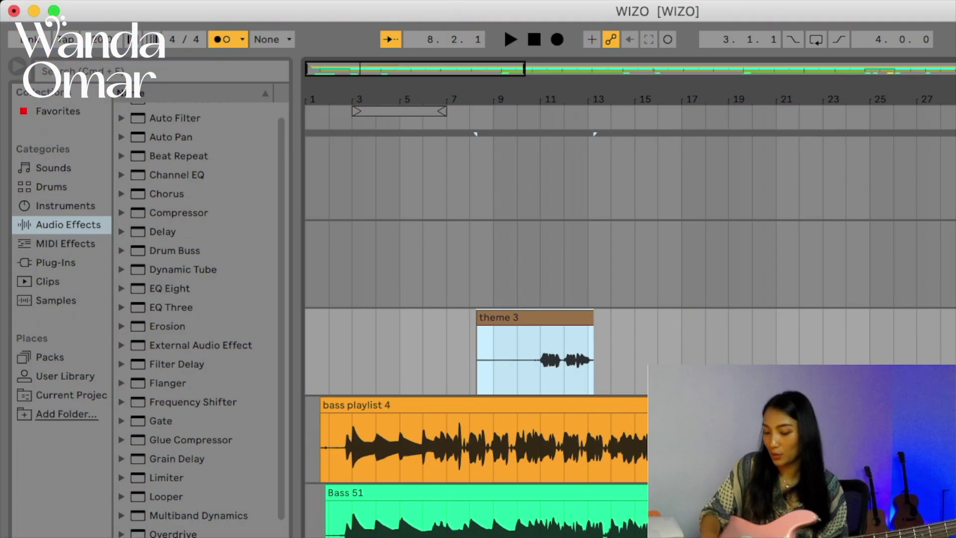
key(Delete)
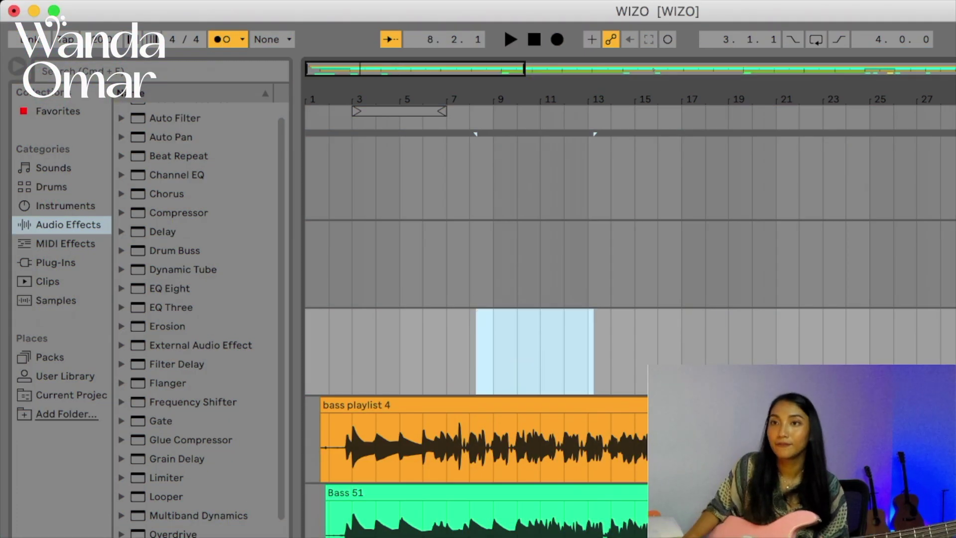
Record the theme again from about bar 8 on the same track, keeping the take up to bar 18
key(F9)
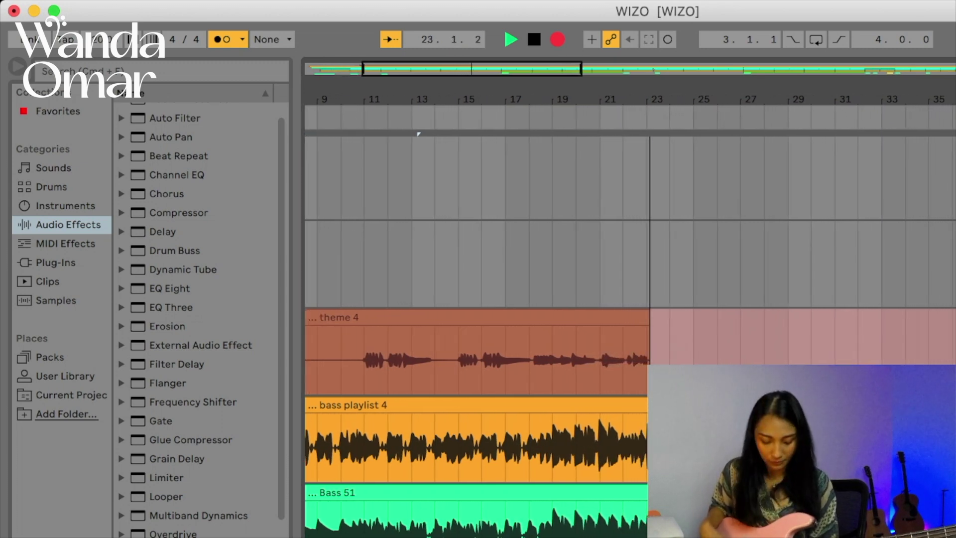
key(space)
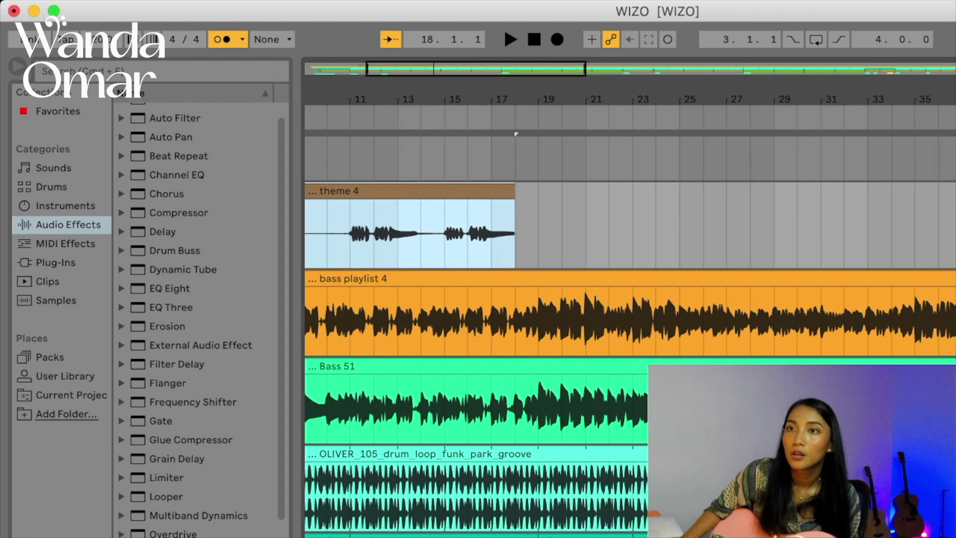
Try to record a continuation of the theme from about bar 17 to bar 19, and delete that section
key(space)
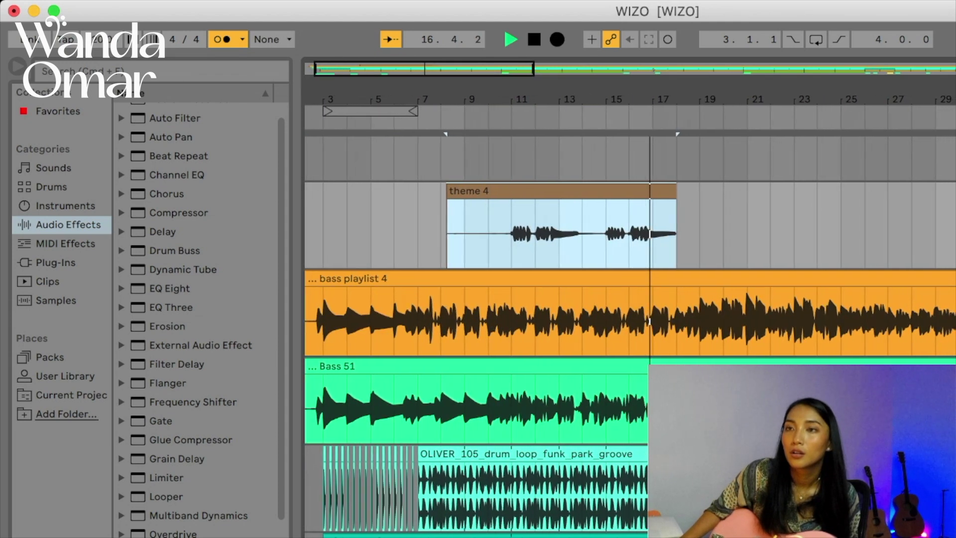
key(F9)
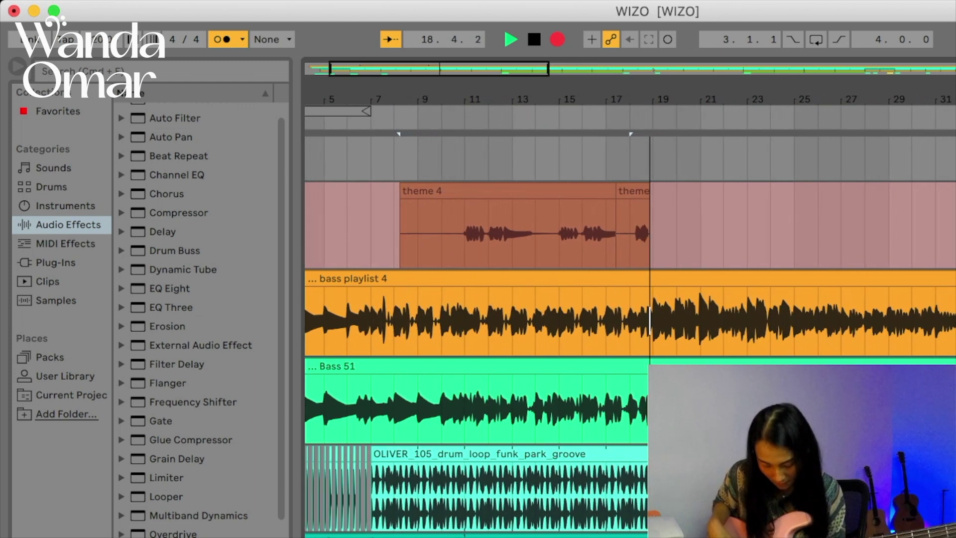
key(space)
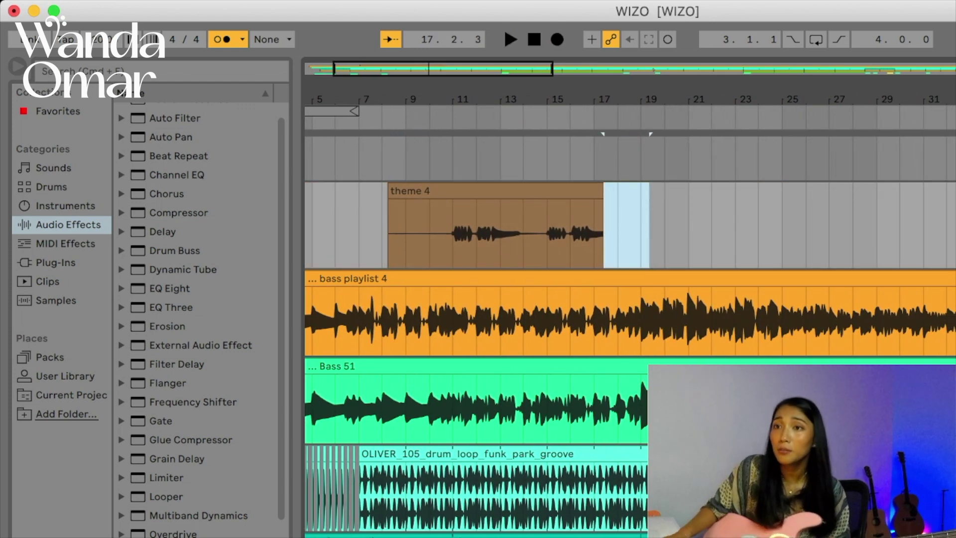
Try to record another continuation of the theme from about bar 17 to bar 22, and delete that clip
key(space)
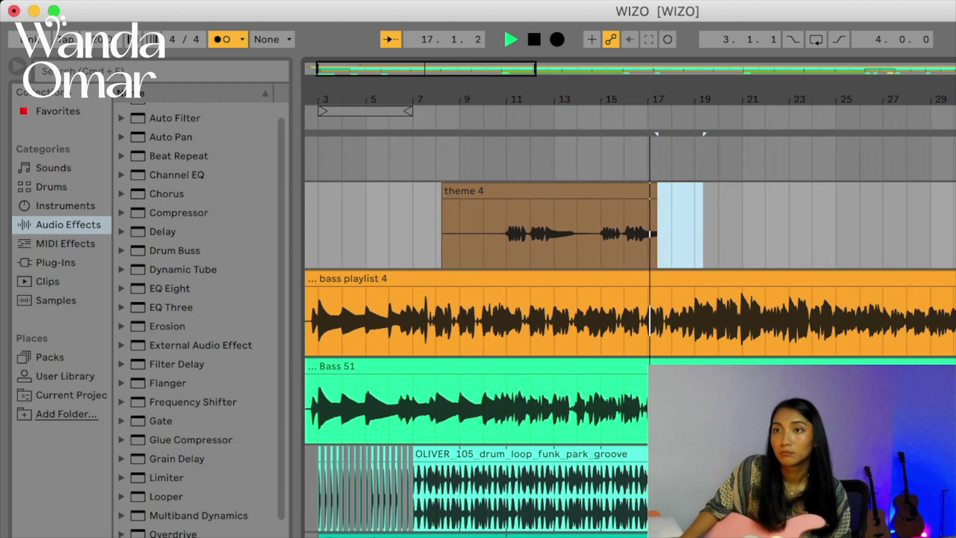
key(F9)
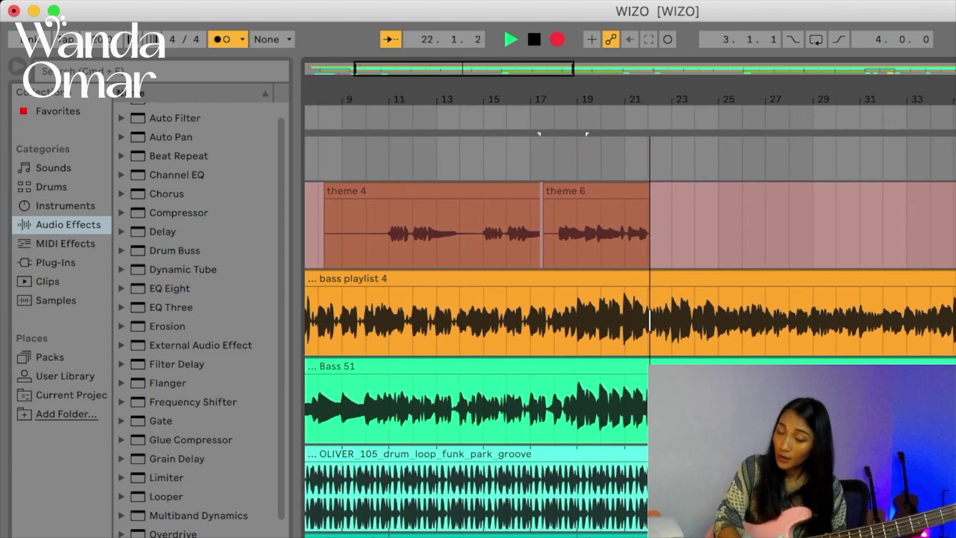
key(space)
click(593, 191)
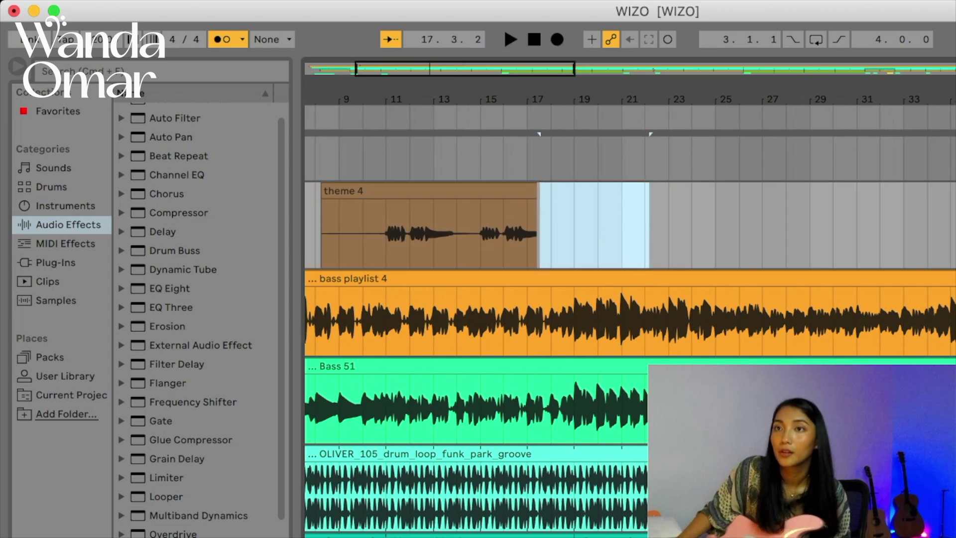
Try to record a short continuation of the theme from about bar 17 to bar 19, and delete the take
key(space)
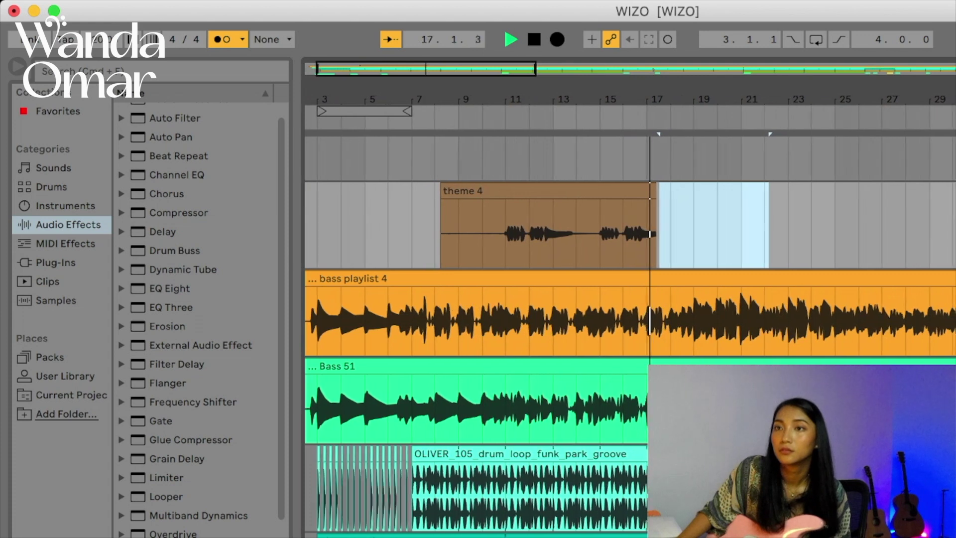
key(F9)
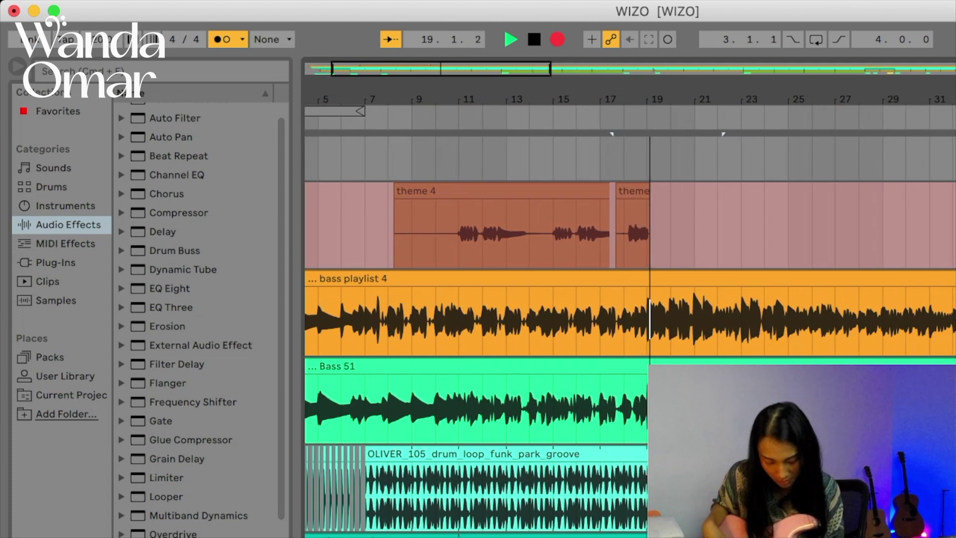
key(space)
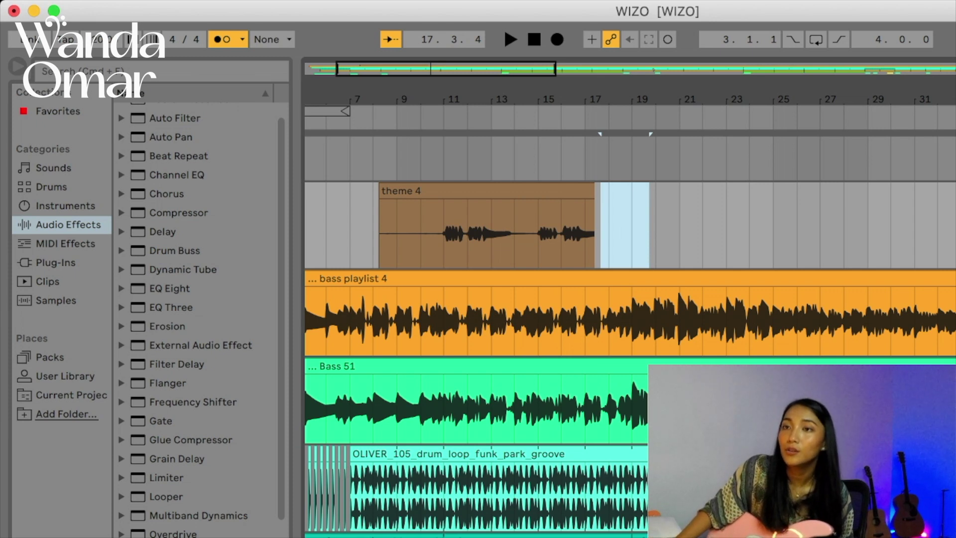
Record the theme continuation from about bar 17 to bar 34, play it back, and trim the clip's end to bar 27
key(F9)
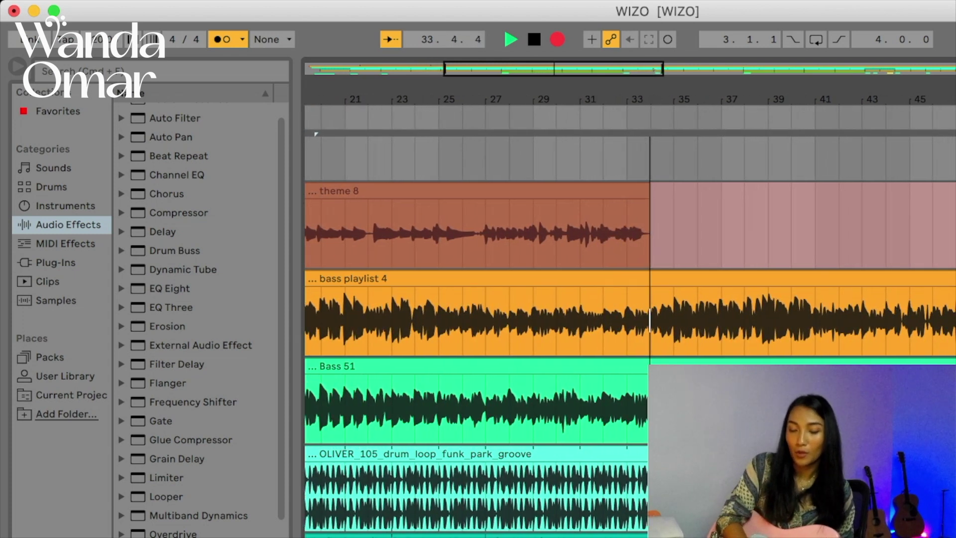
key(space)
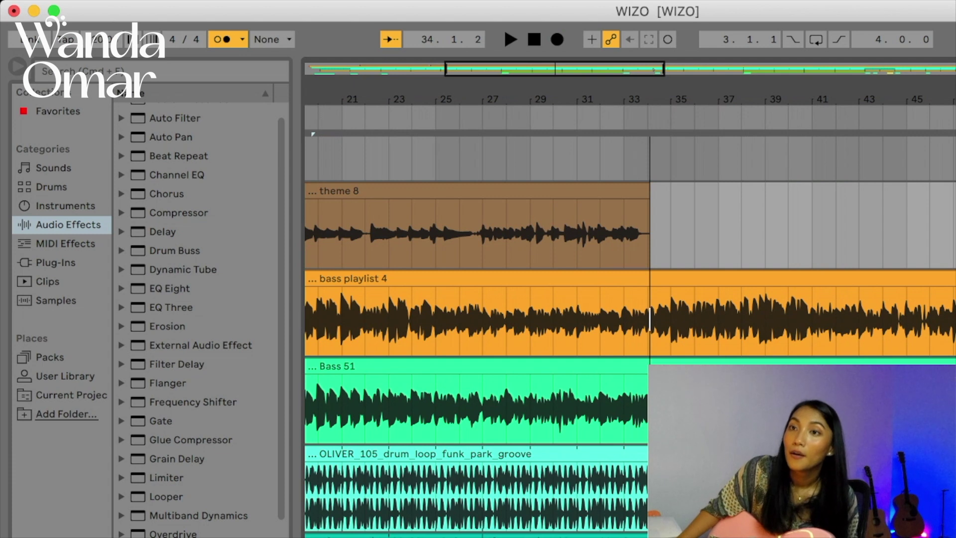
key(space)
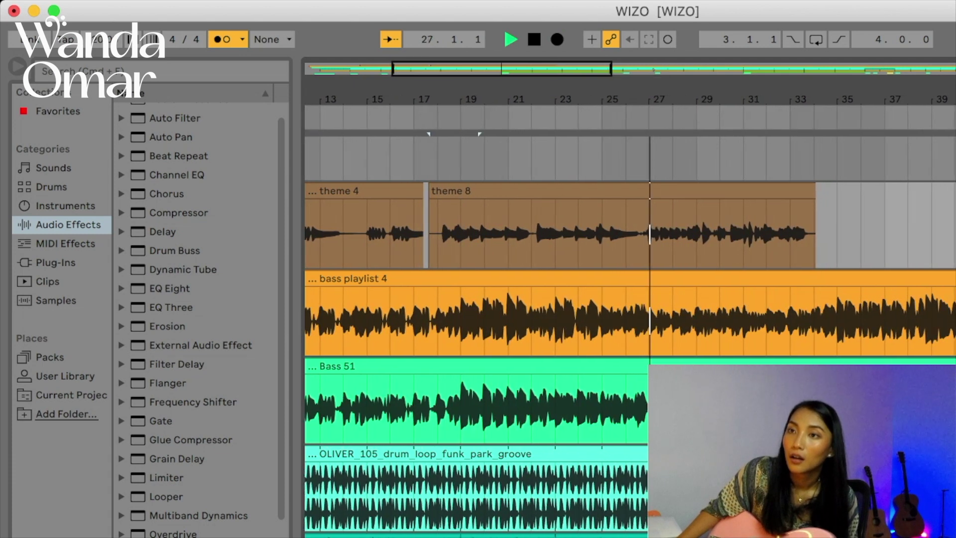
key(space)
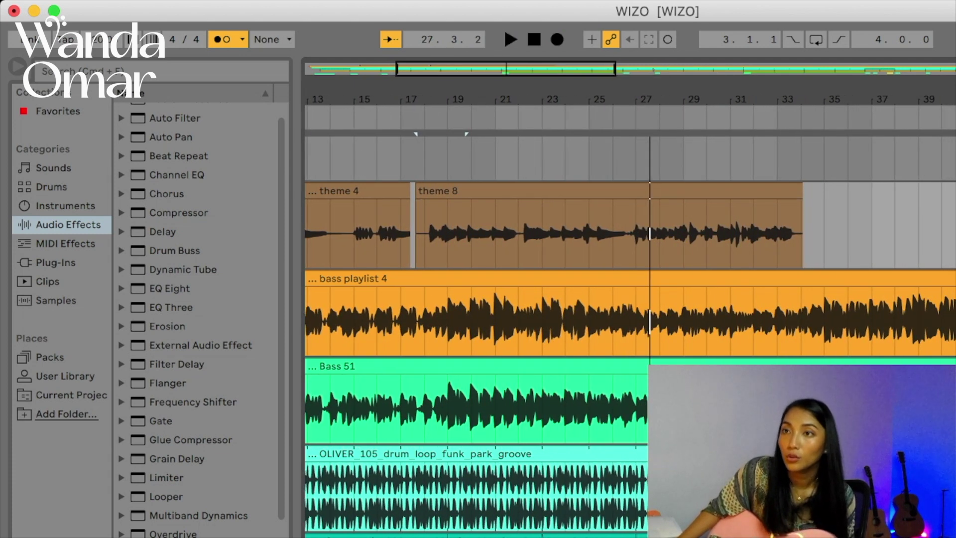
drag(802, 233, 636, 233)
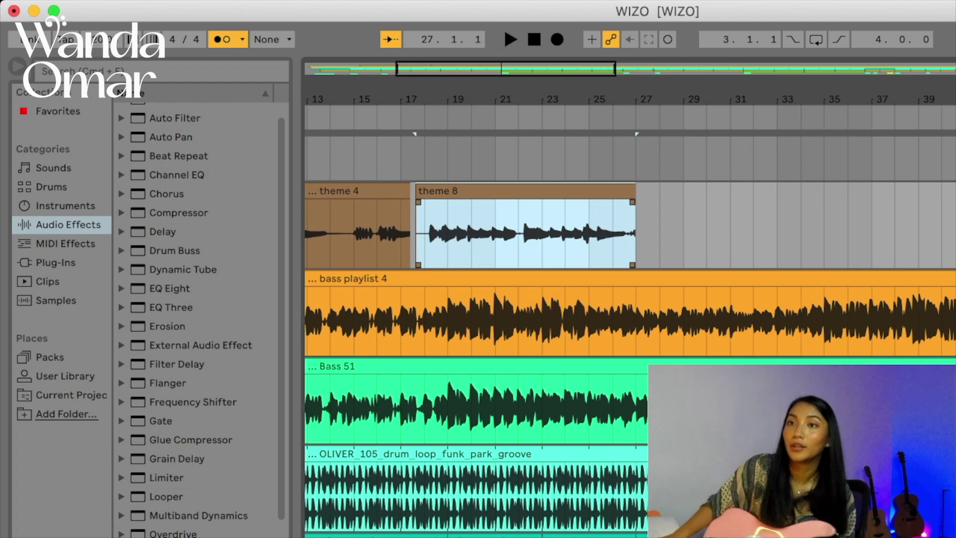
Try three takes of the next theme section from about bar 26, the longest running to about bar 35, and delete them
key(F9)
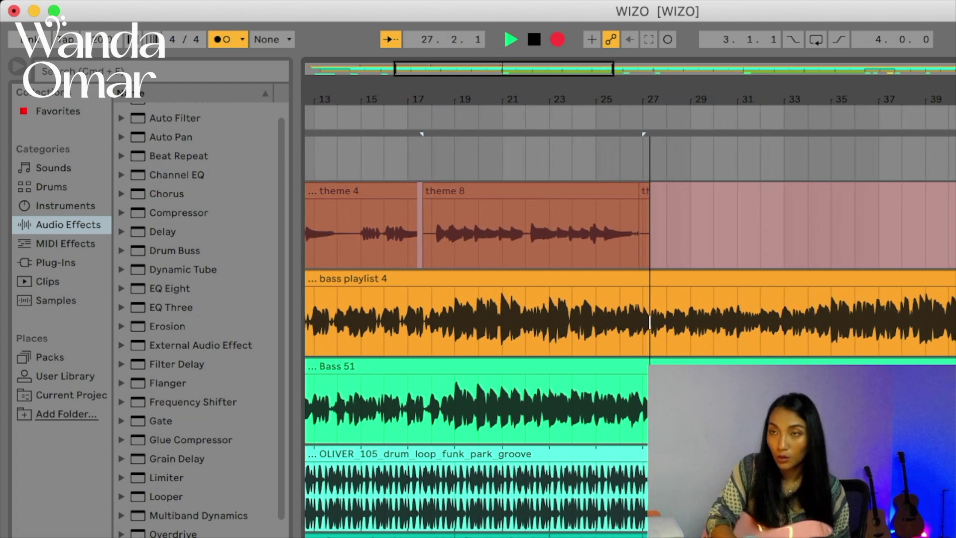
key(space)
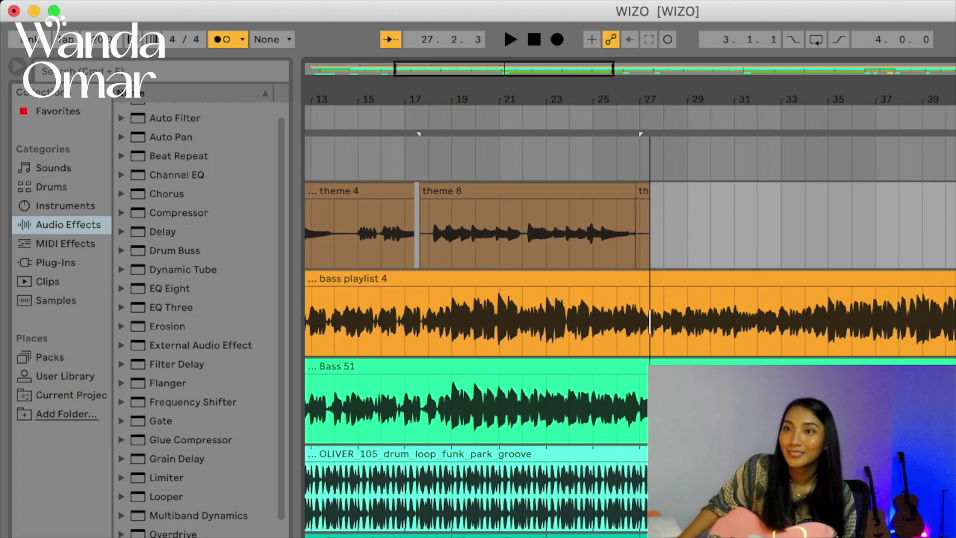
key(F9)
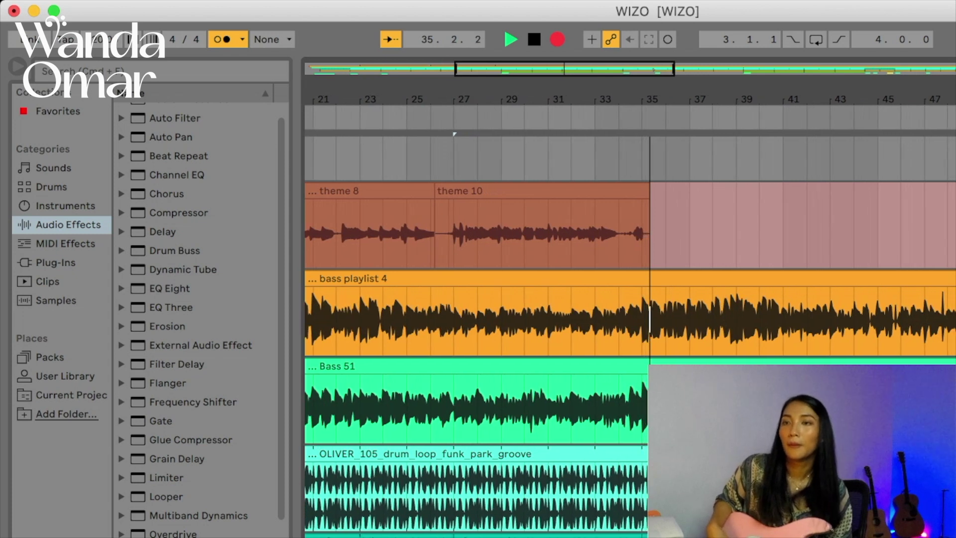
key(space)
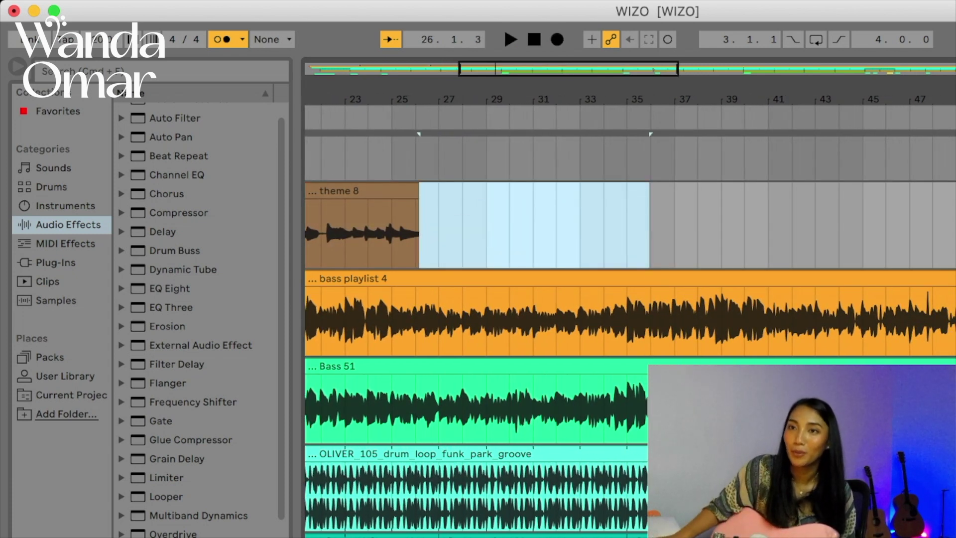
key(F9)
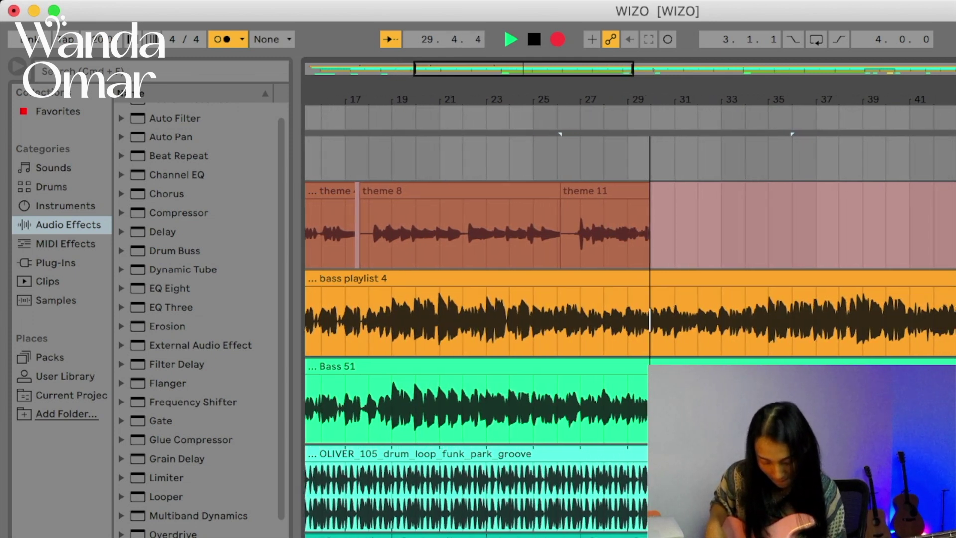
key(space)
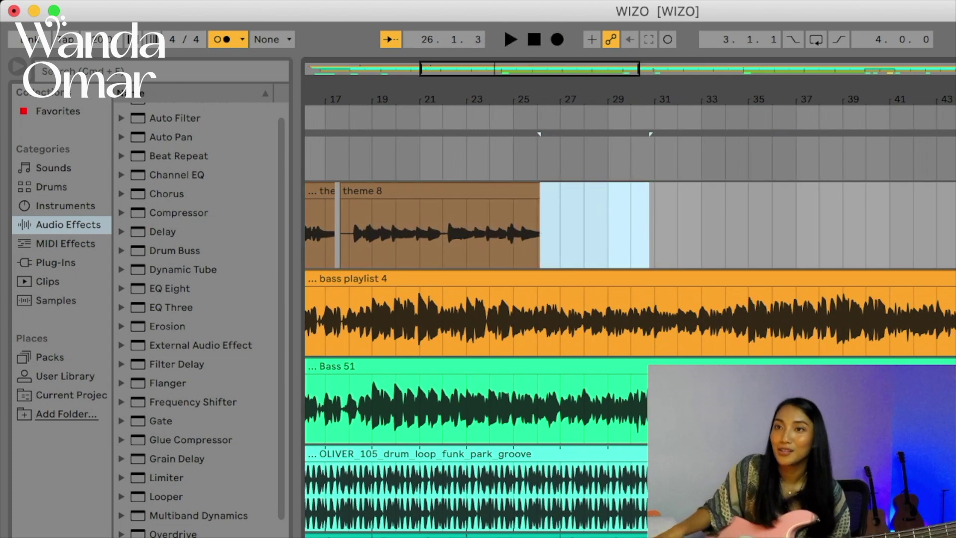
Record the theme from about bar 26 to bar 52, and cut the take back to end at about bar 46
key(space)
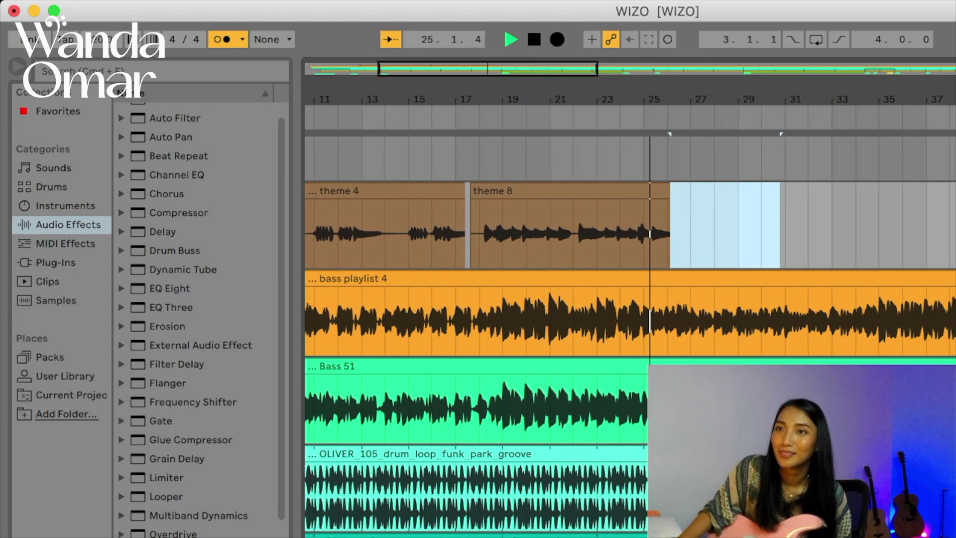
key(F9)
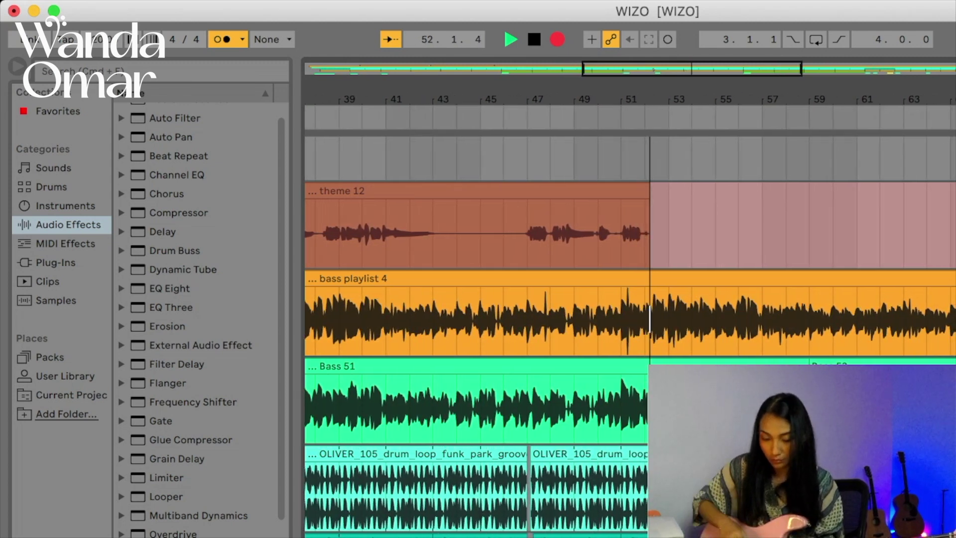
key(space)
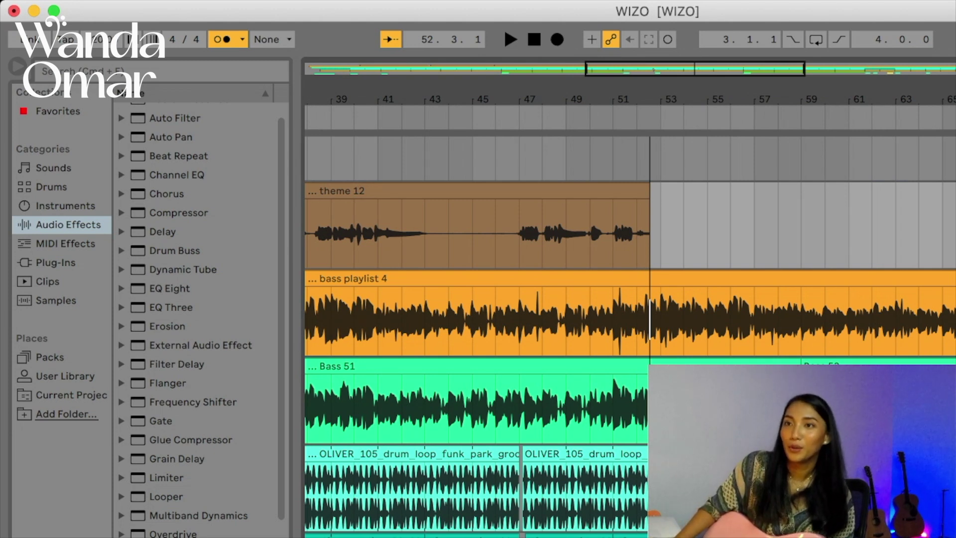
key(super+z)
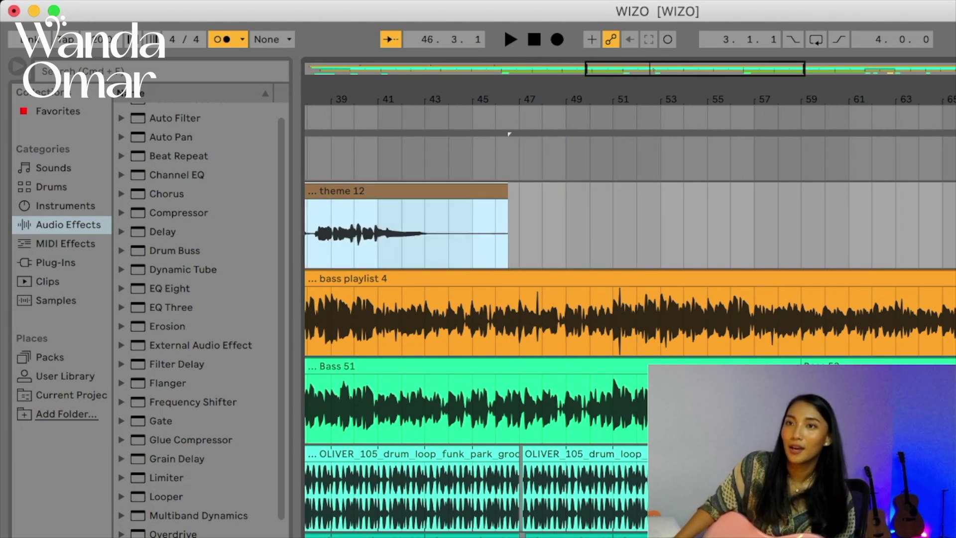
Try two takes of the following theme section from about bar 46, reaching about bar 53, and delete both
key(space)
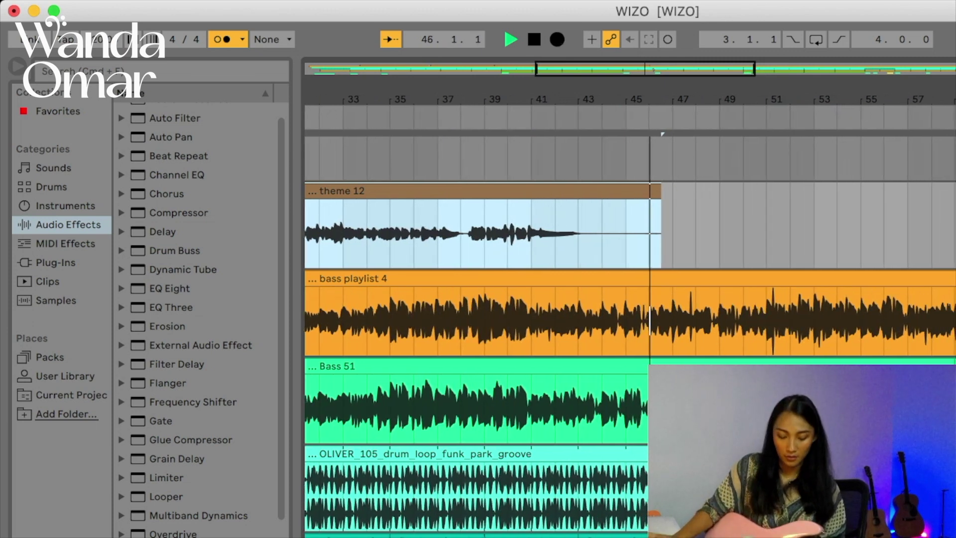
key(F9)
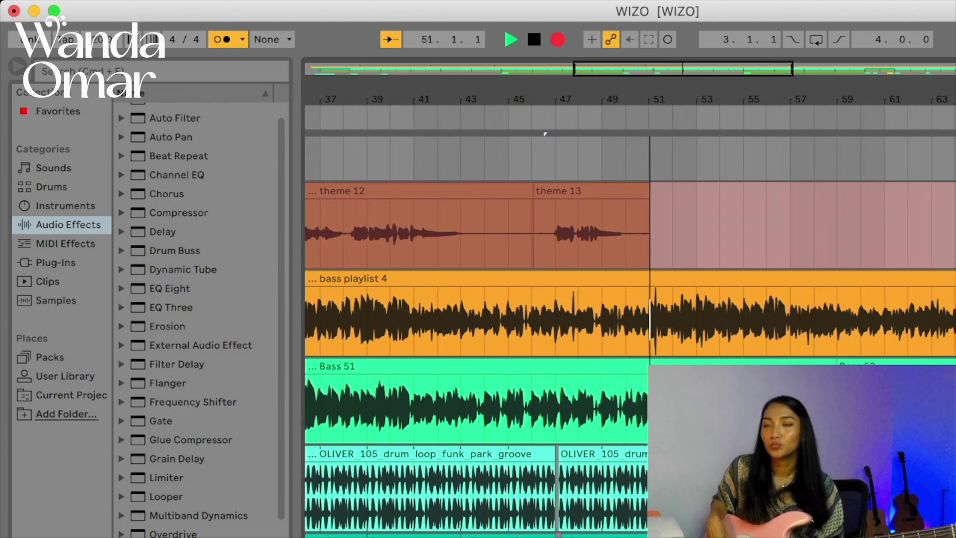
key(space)
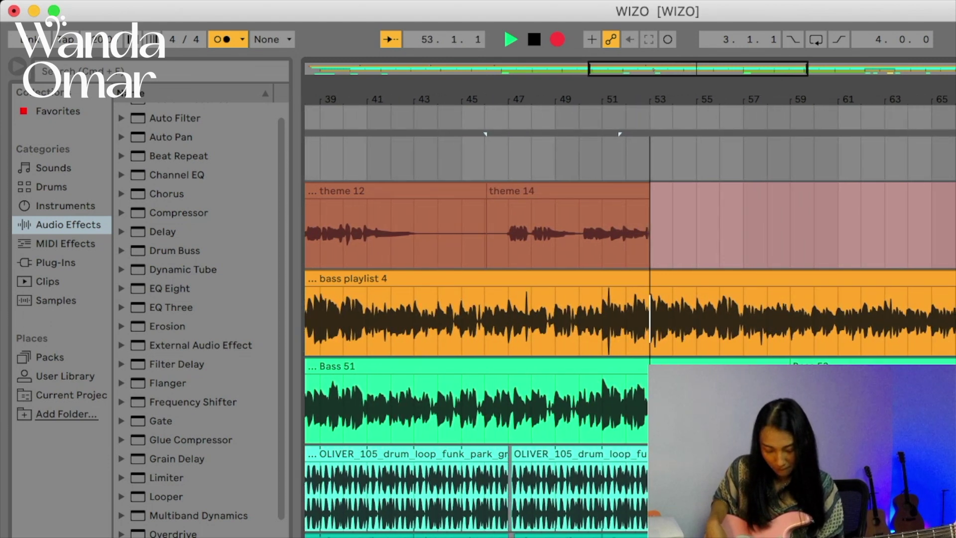
key(space)
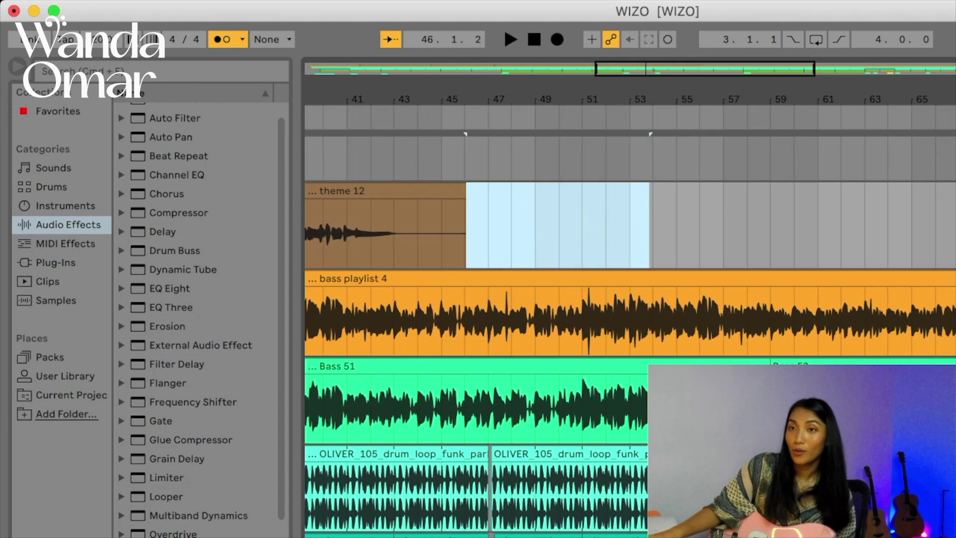
Try a longer take of the theme from about bar 46 to bar 59, and delete the clip
key(space)
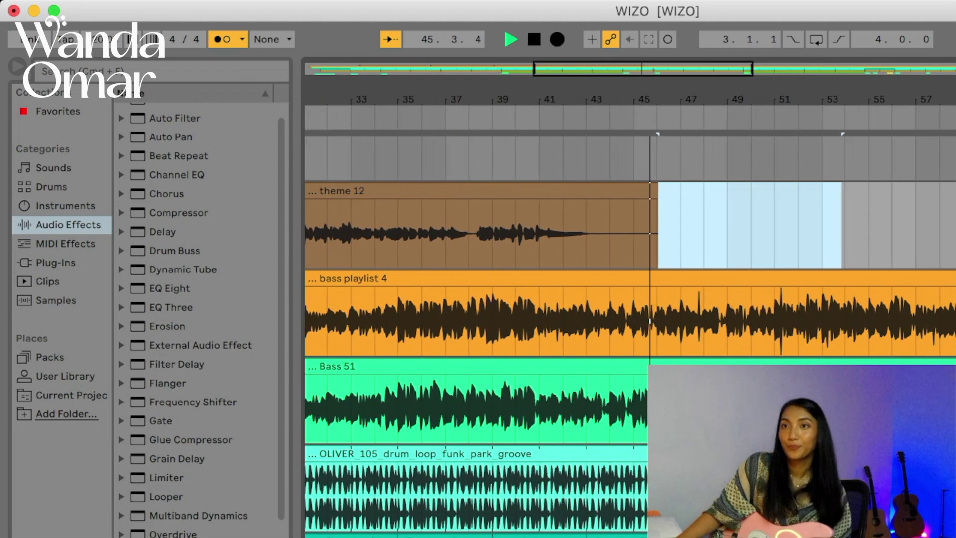
key(F9)
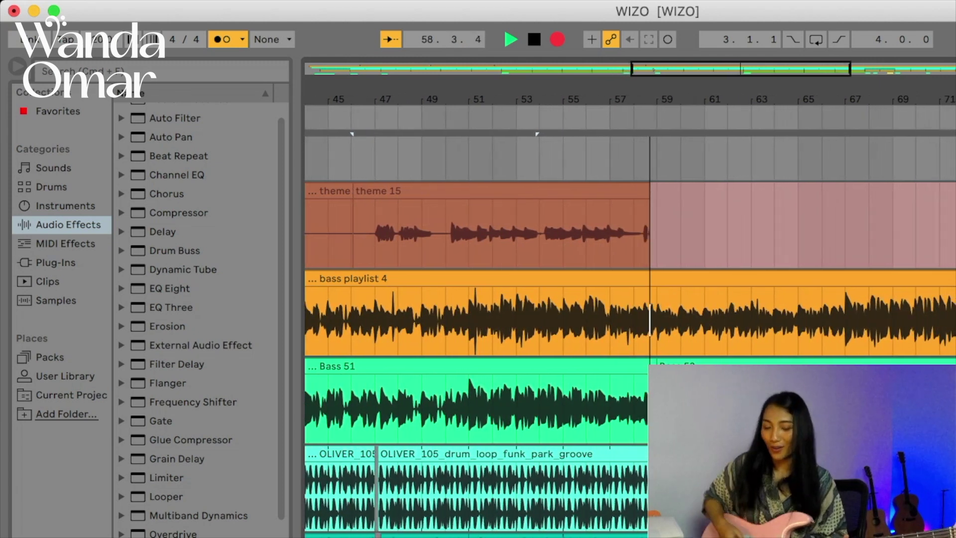
key(space)
scroll(633, 220, up, 1)
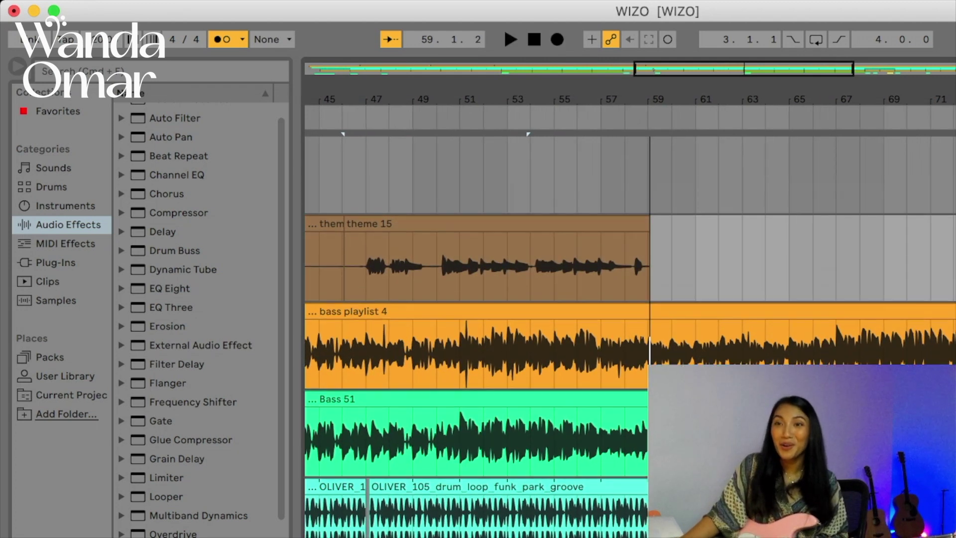
click(633, 262)
key(Delete)
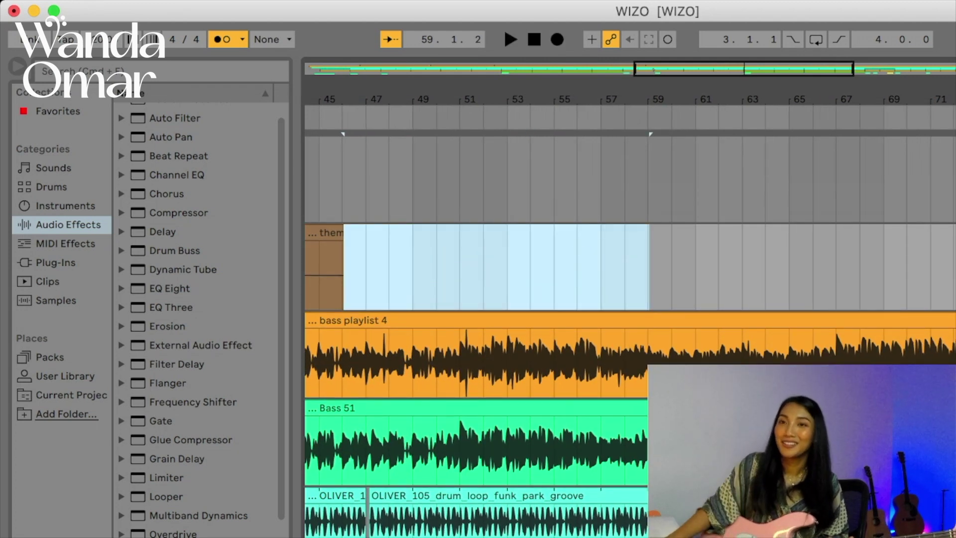
Record the theme again from about bar 46, keeping the take up to the end of bar 75
scroll(630, 299, left, 5)
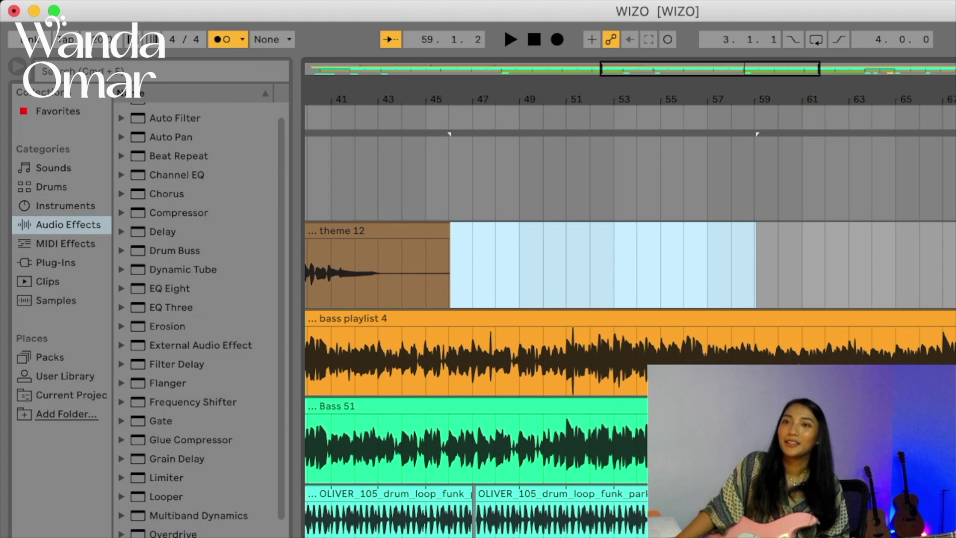
key(space)
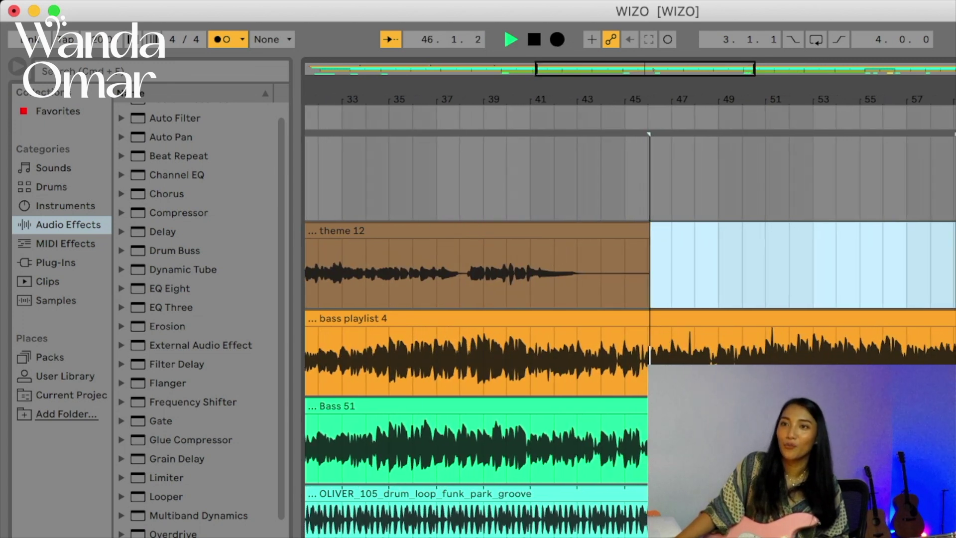
key(F9)
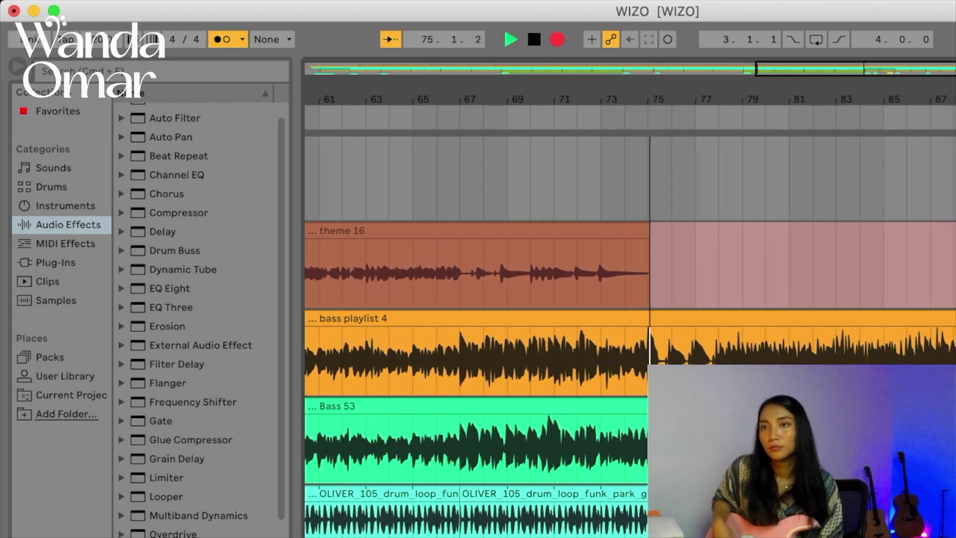
key(space)
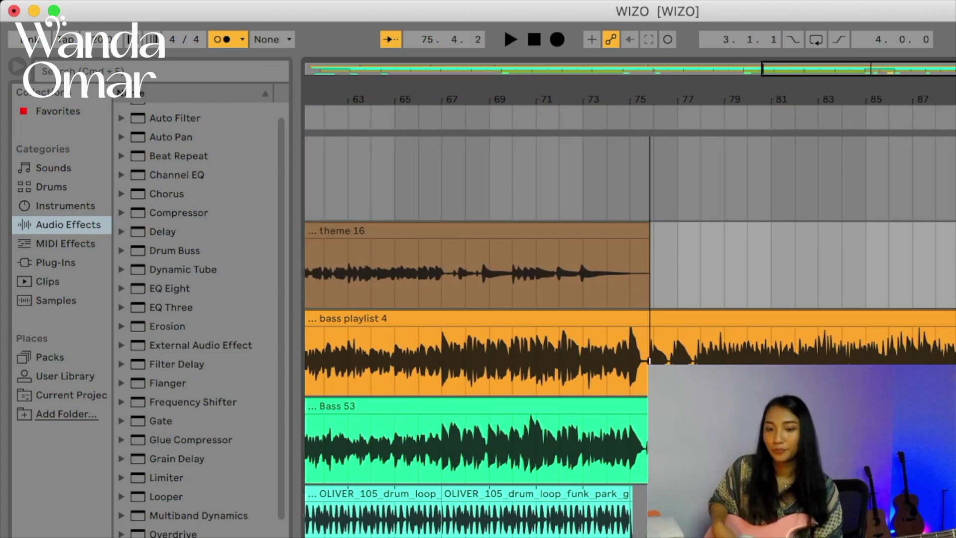
Play back the new take from about bar 46, and listen to the empty theme section after it up to bar 91
key(space)
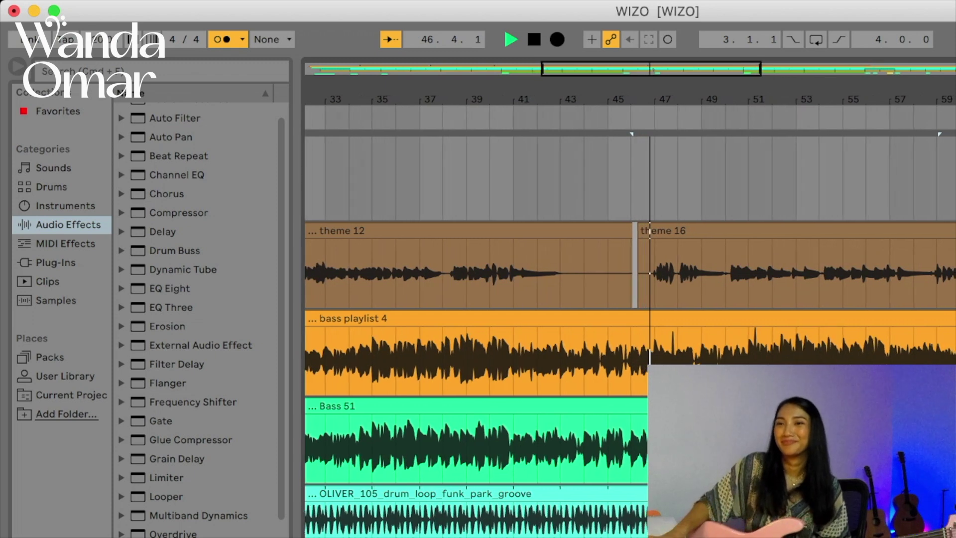
scroll(630, 299, right, 10)
scroll(473, 133, right, 8)
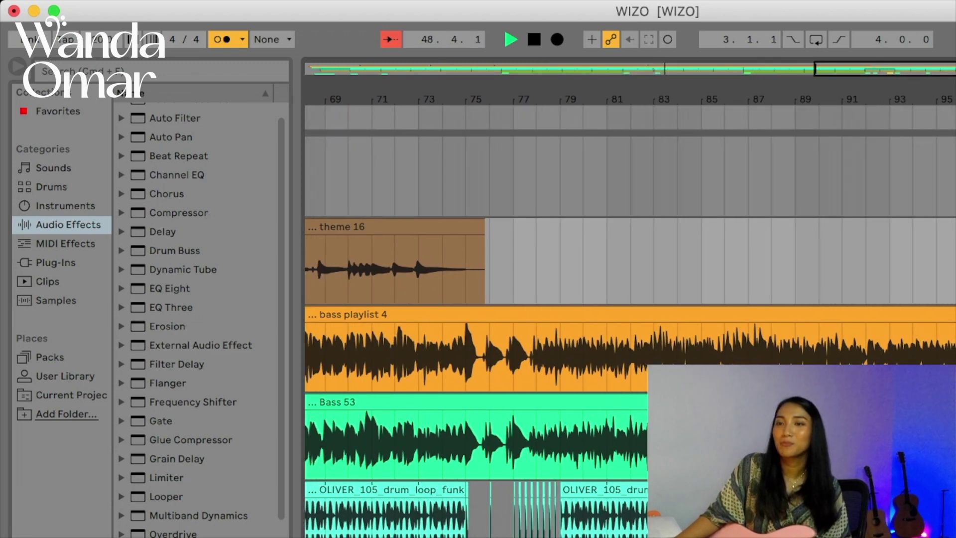
click(523, 100)
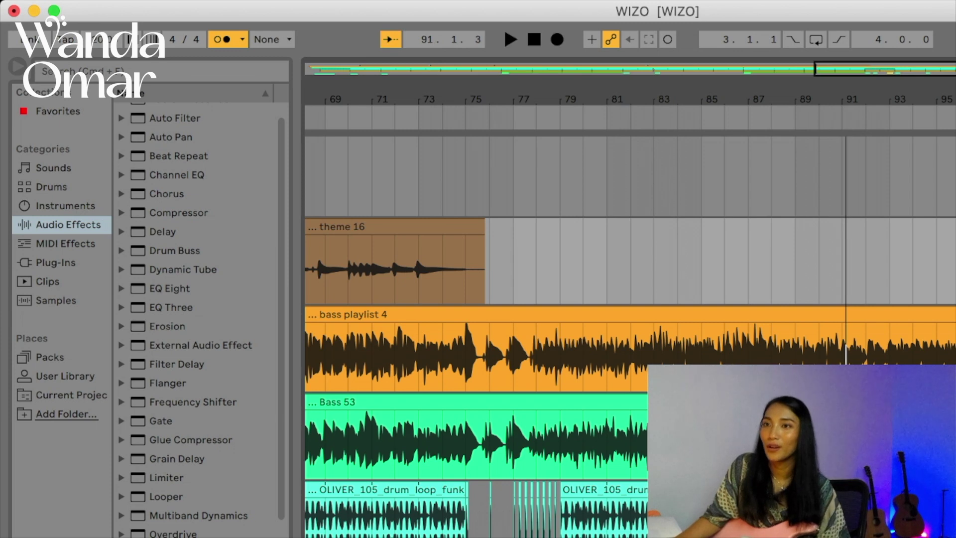
Record the closing theme section on the same track from about bar 91 to bar 111
scroll(631, 299, right, 4)
key(space)
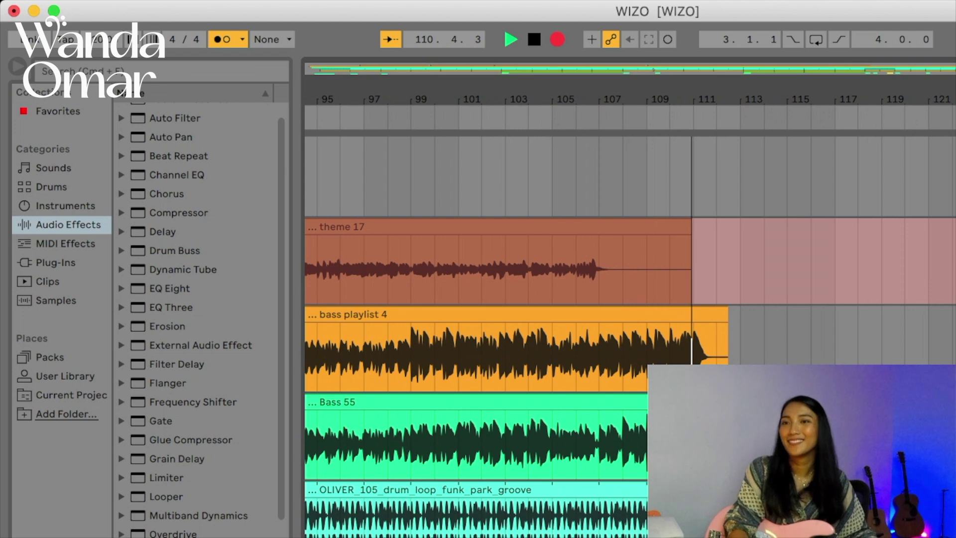
key(space)
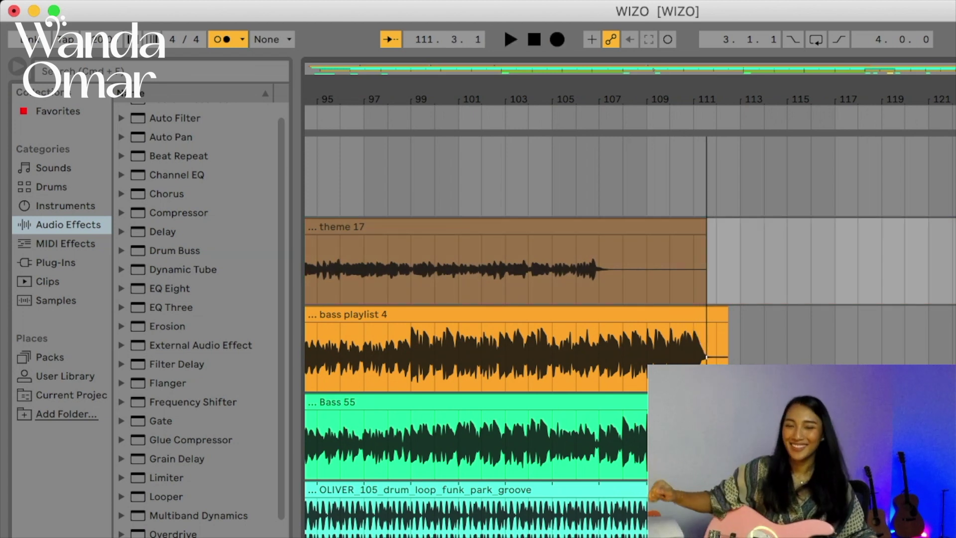
Play back the song from its opening bars, listening to the theme clips against the bass and loops up to about bar 26
scroll(630, 299, left, 10)
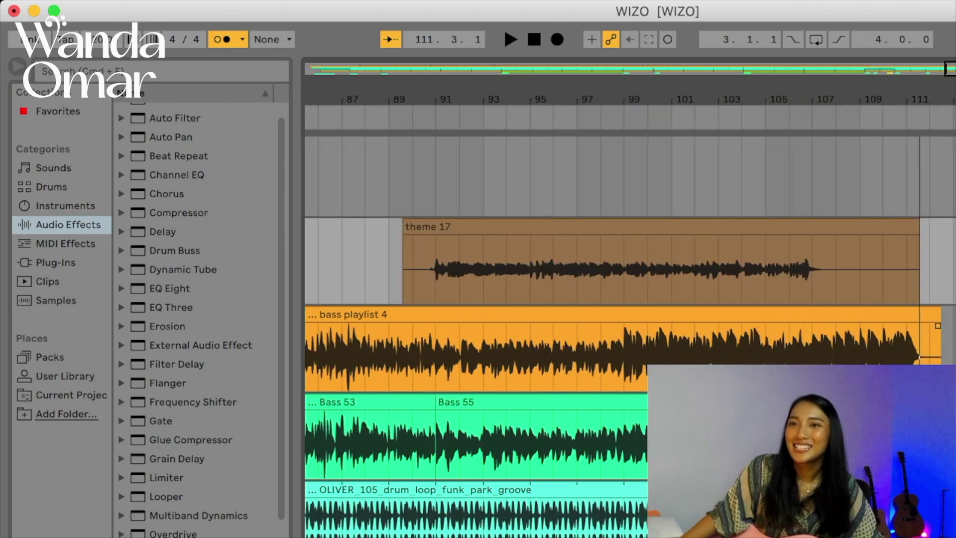
key(minus)
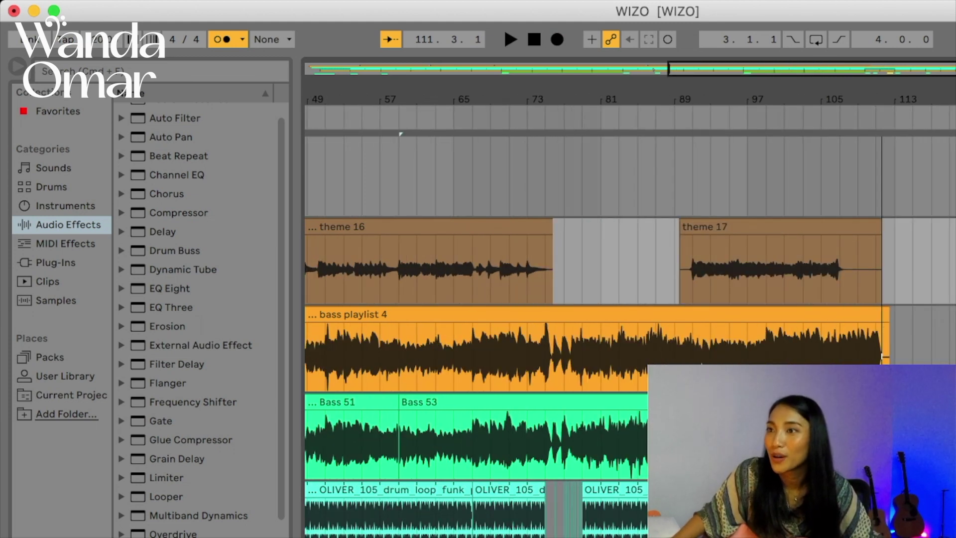
scroll(630, 298, left, 12)
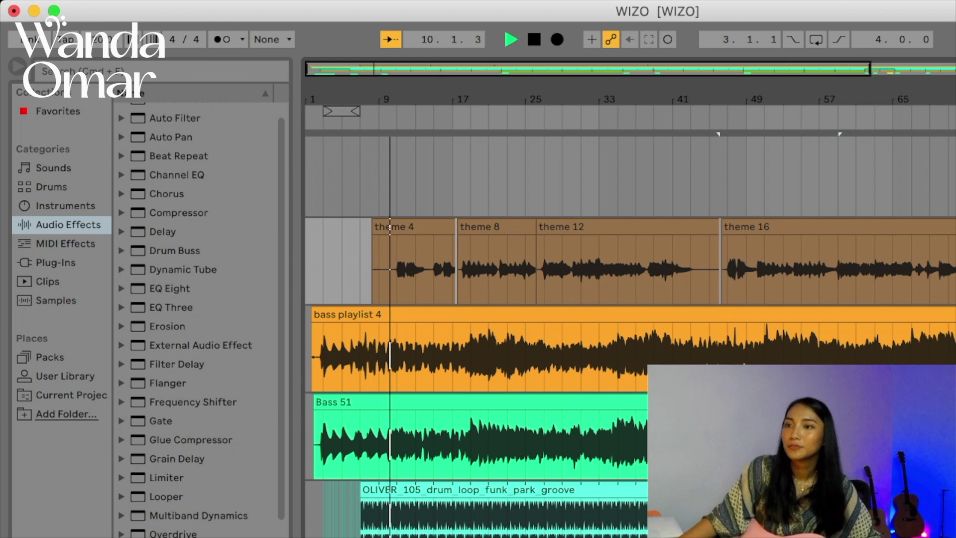
scroll(631, 337, down, 5)
scroll(631, 337, up, 1)
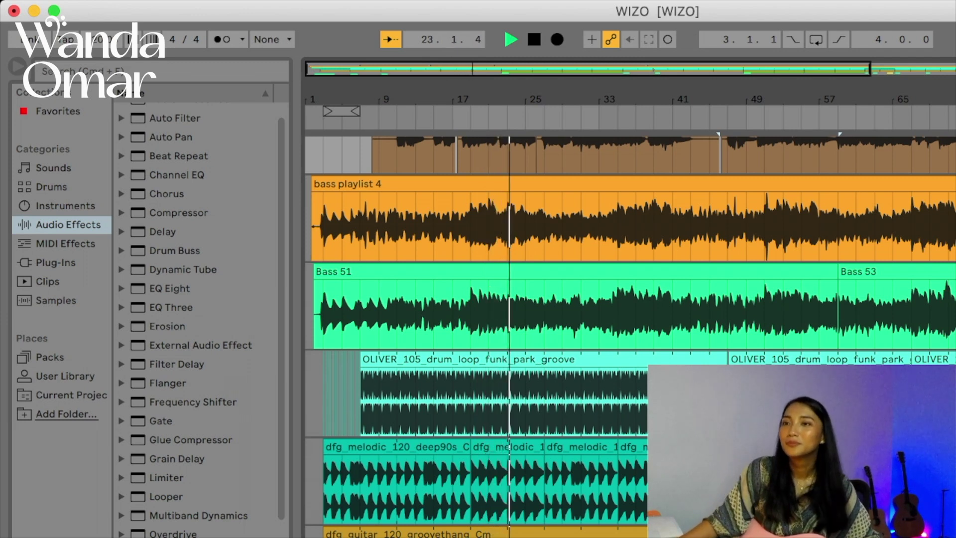
scroll(631, 336, up, 3)
scroll(627, 219, up, 2)
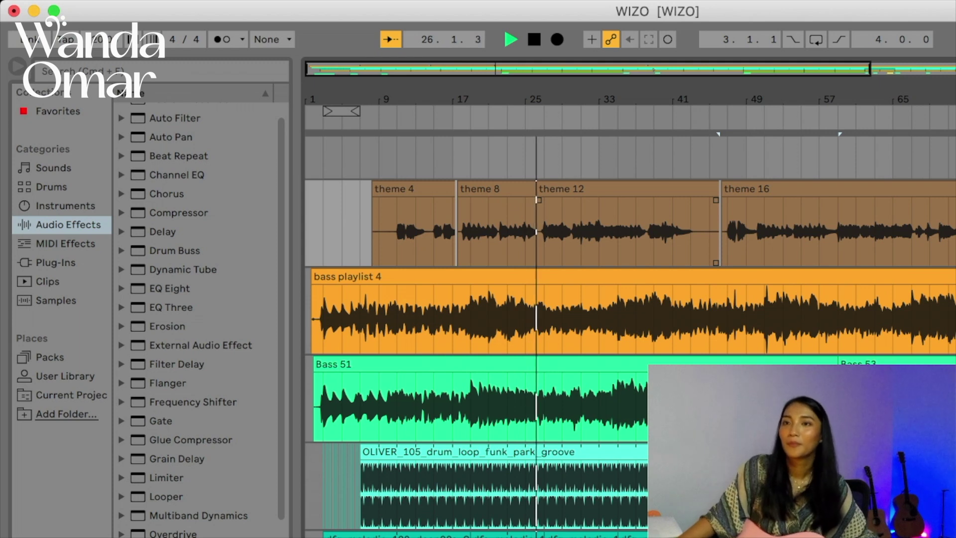
Examine the join between the second and third theme clips near bar 26 while the song plays
key(plus)
key(plus)
key(plus)
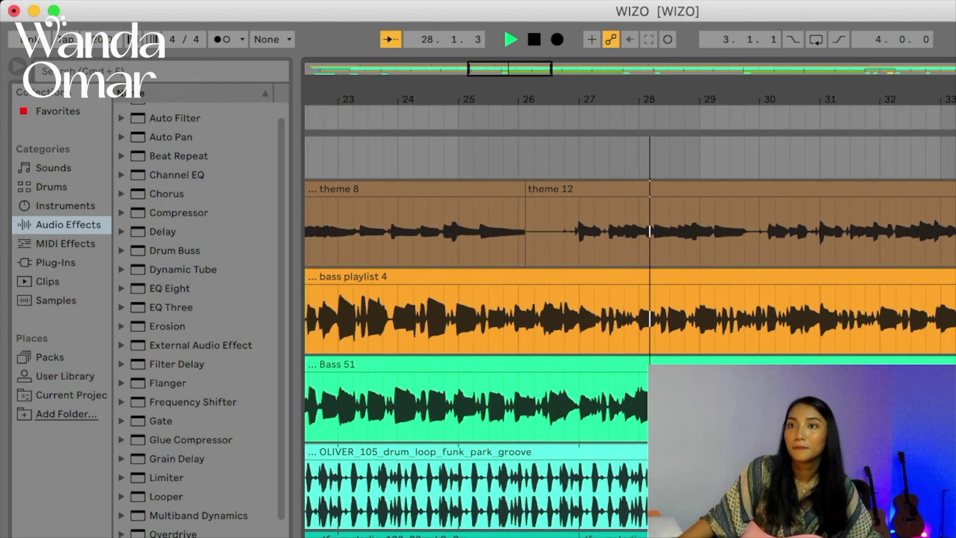
click(578, 189)
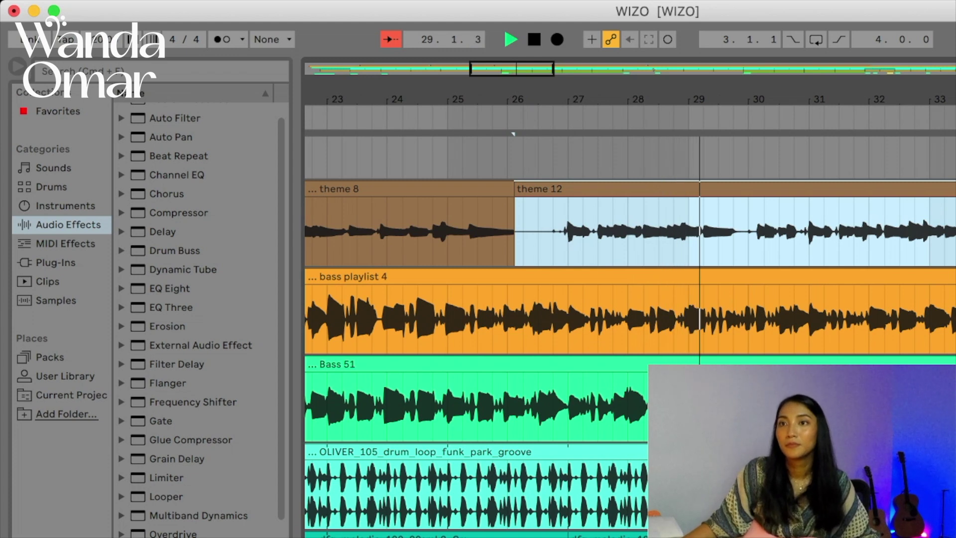
click(339, 188)
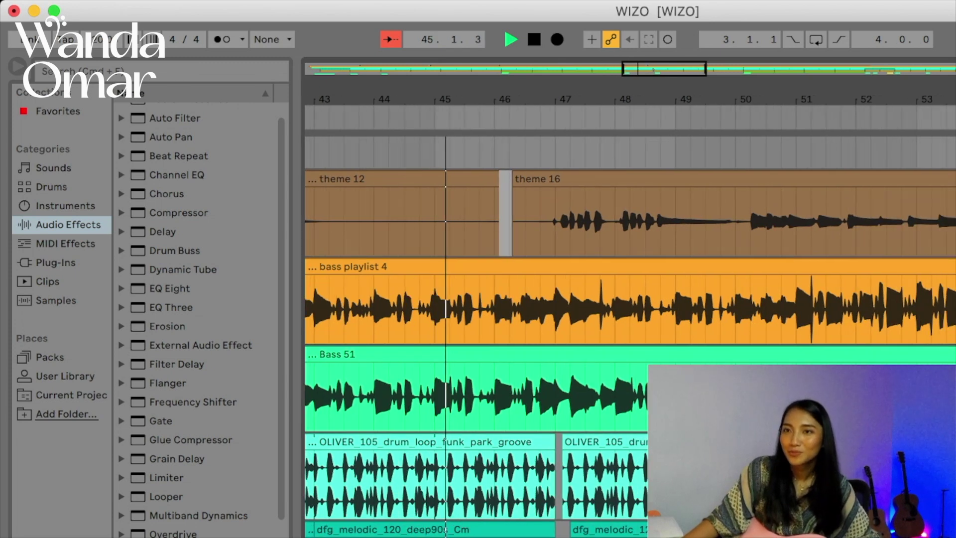
Listen to the remaining theme sections with the bass and loop tracks from about bar 45 to bar 107
scroll(631, 337, up, 1)
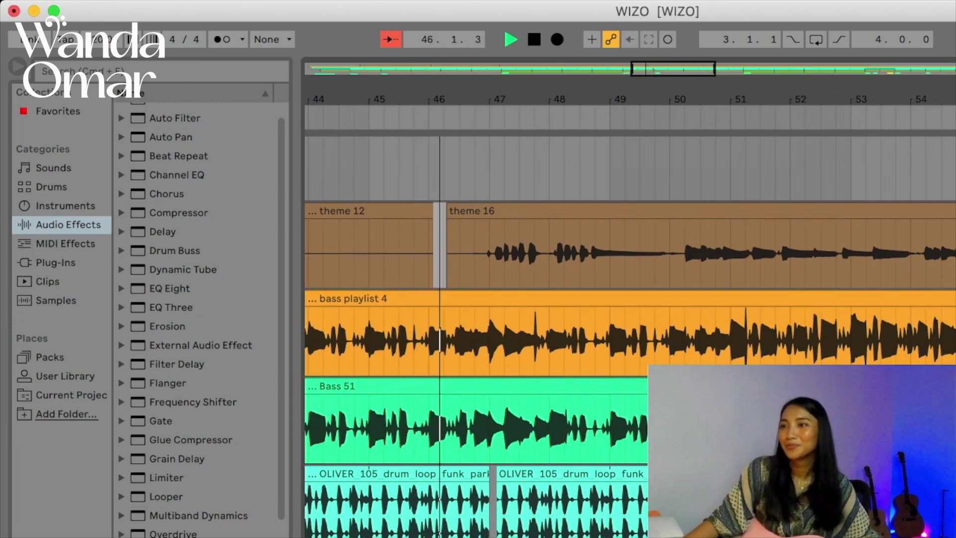
scroll(630, 336, down, 1)
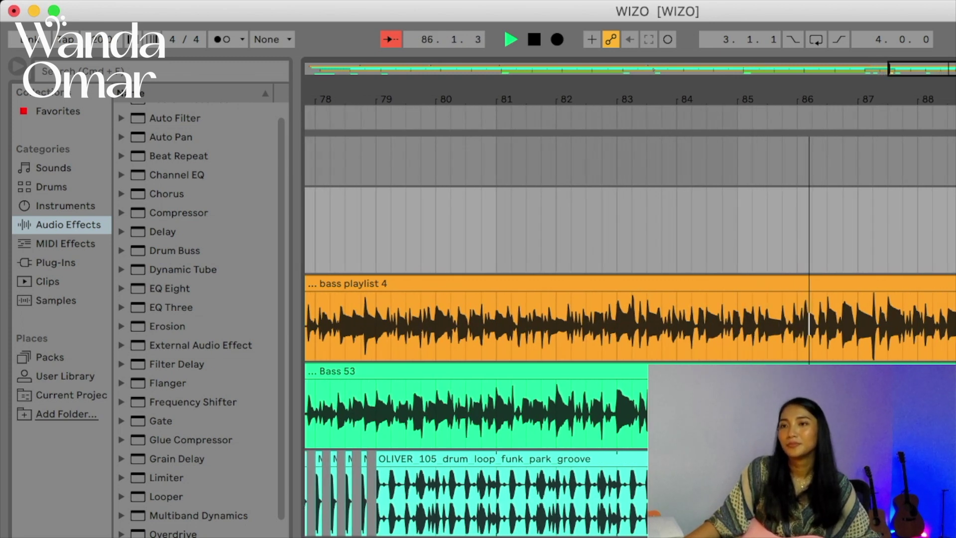
scroll(631, 337, down, 5)
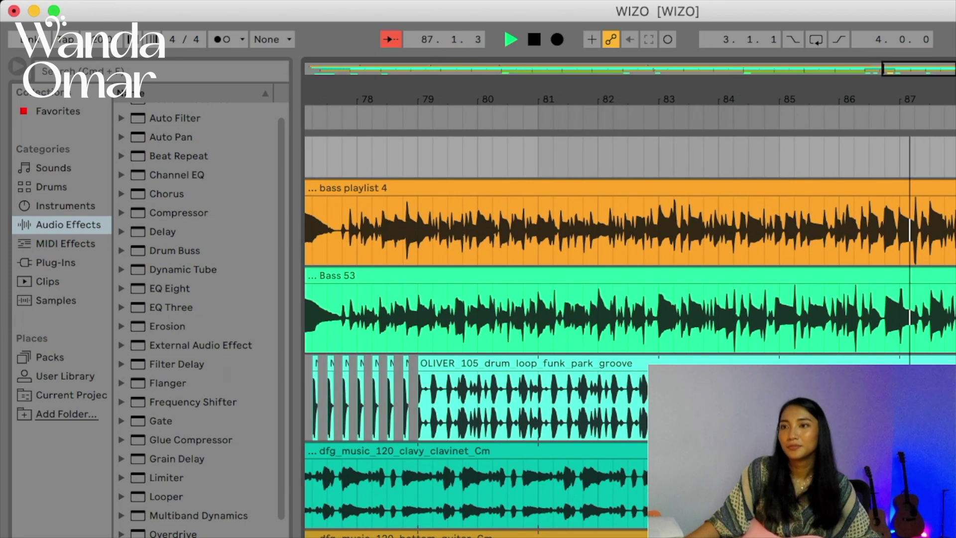
scroll(631, 337, down, 1)
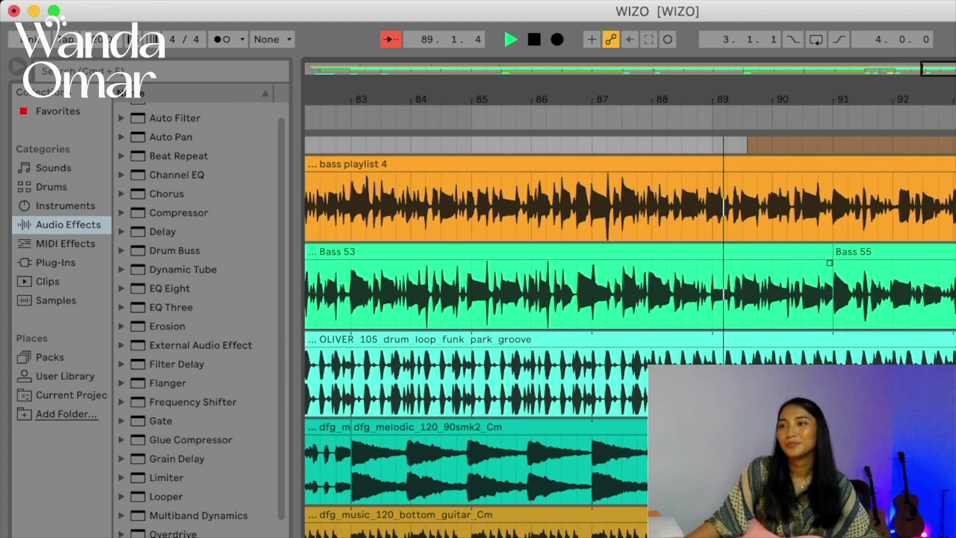
scroll(630, 337, up, 3)
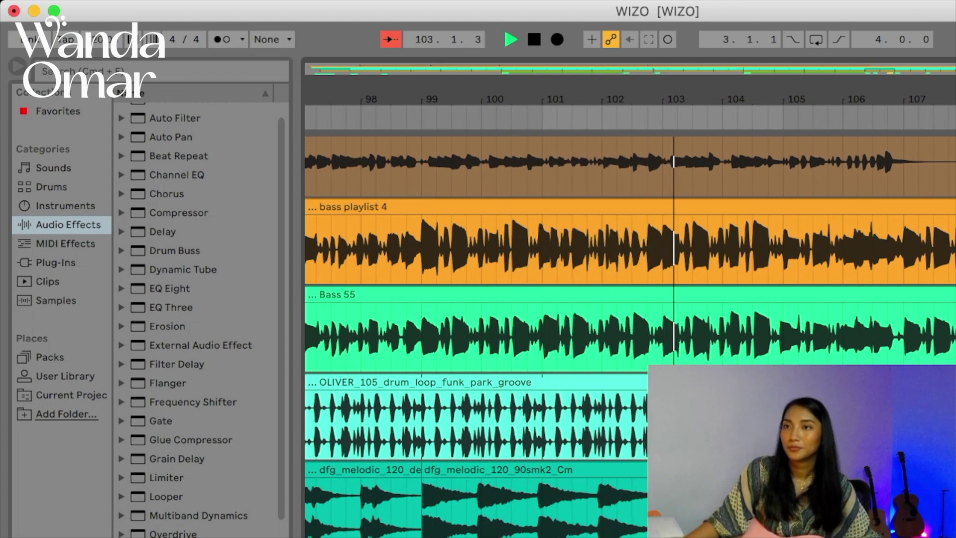
scroll(631, 336, up, 4)
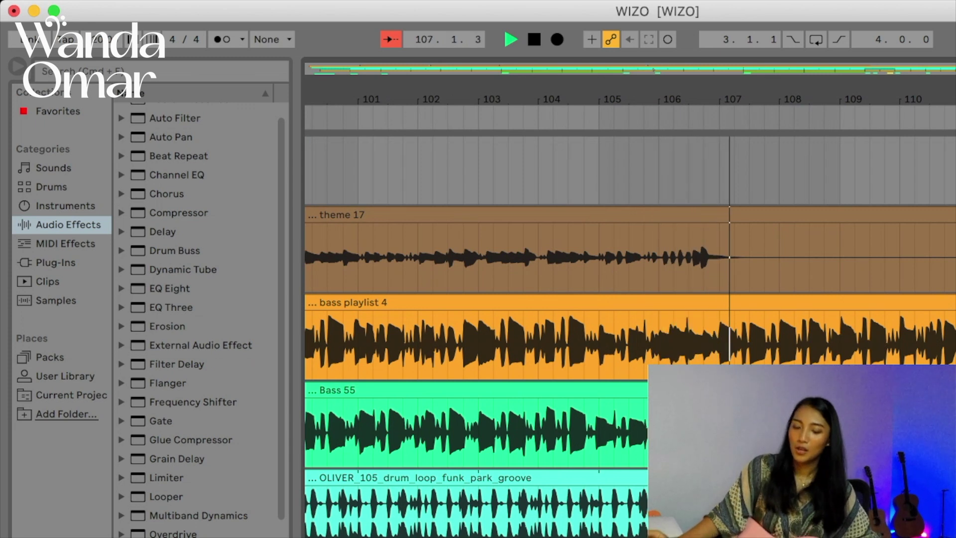
Stop playback and delete the closing theme clip that starts between bars 89 and 90
scroll(631, 249, left, 10)
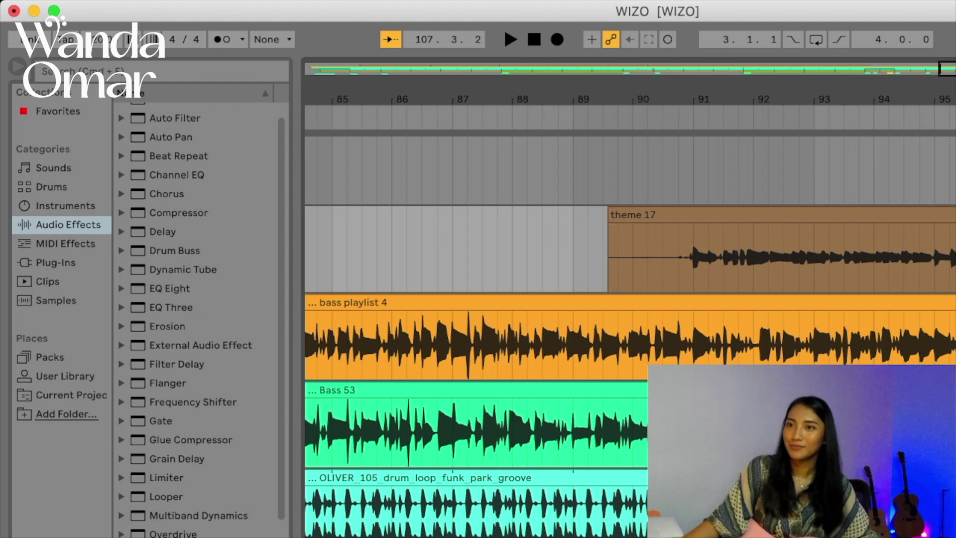
click(633, 215)
key(Delete)
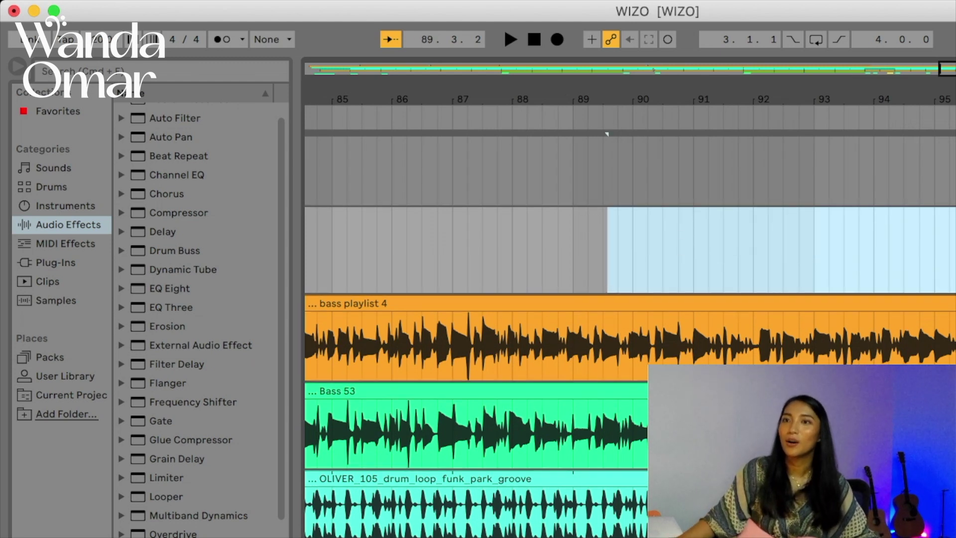
Try a new take of the closing theme from about bar 89 to bar 107, and delete the clip
key(space)
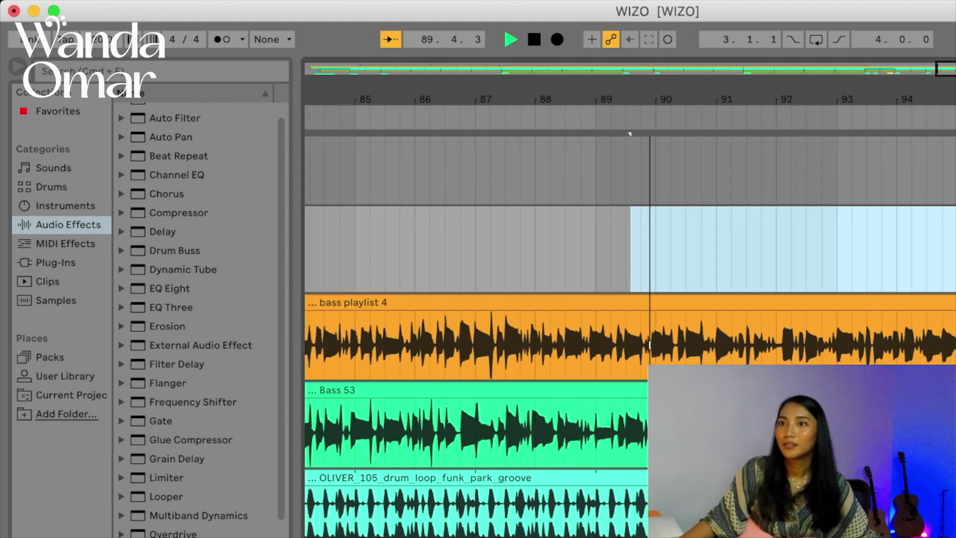
key(space)
key(space)
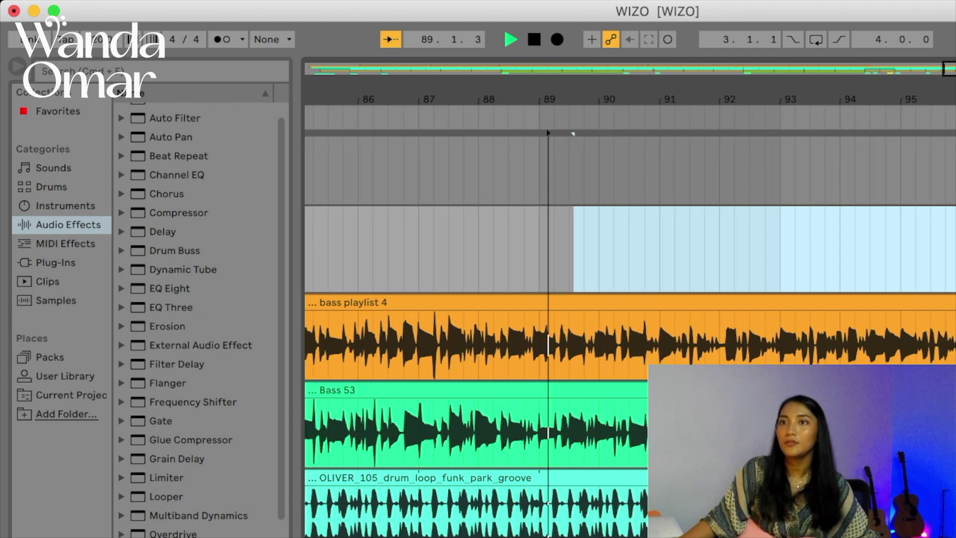
key(F9)
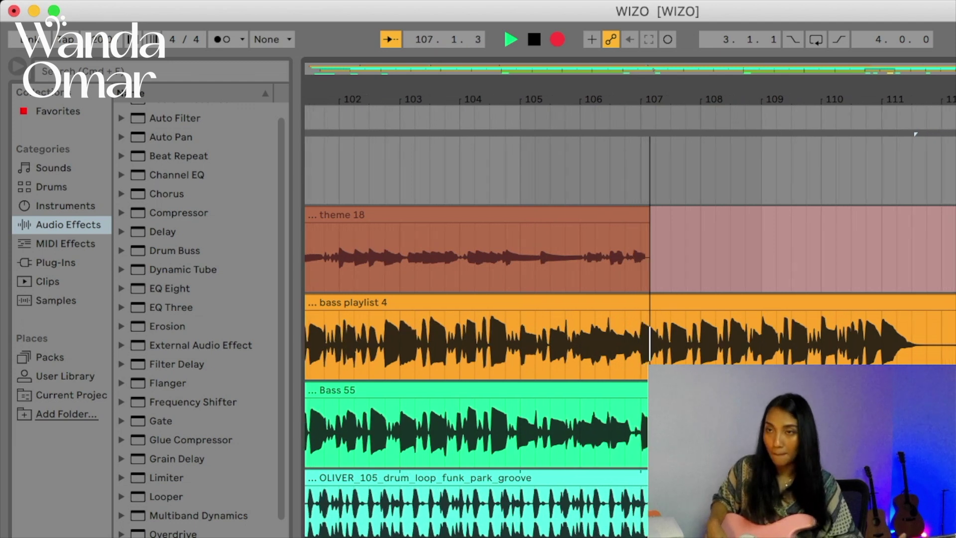
key(space)
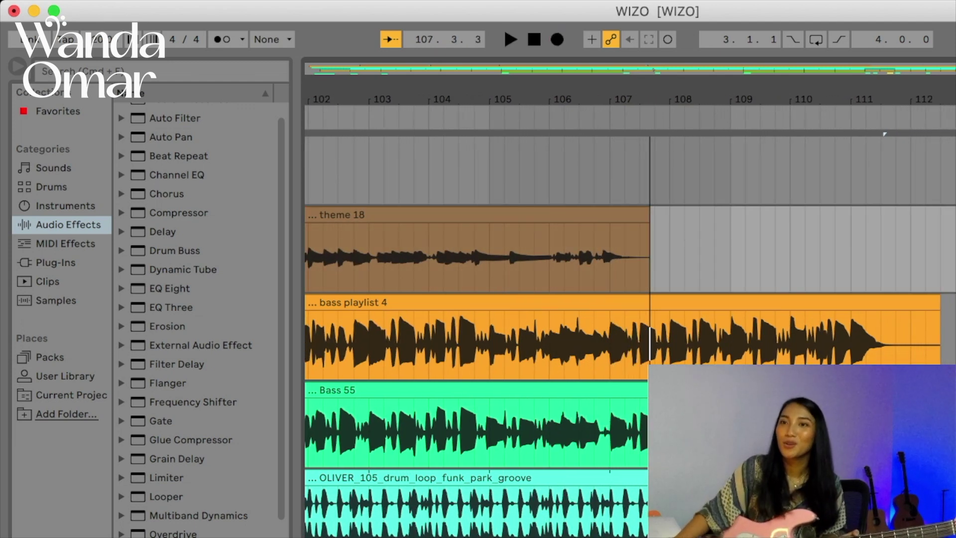
key(Delete)
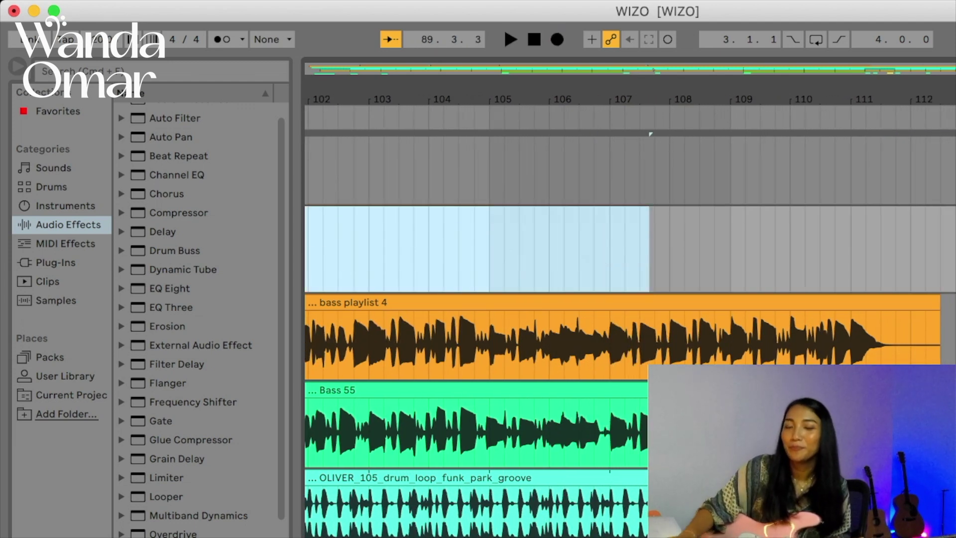
Start another take of the closing theme from about bar 89 on the same track
scroll(629, 249, left, 10)
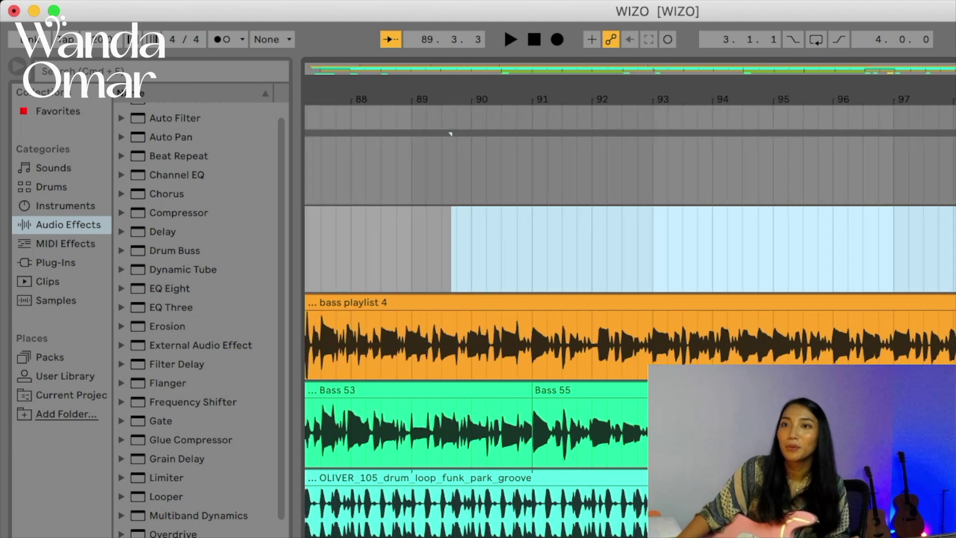
key(F9)
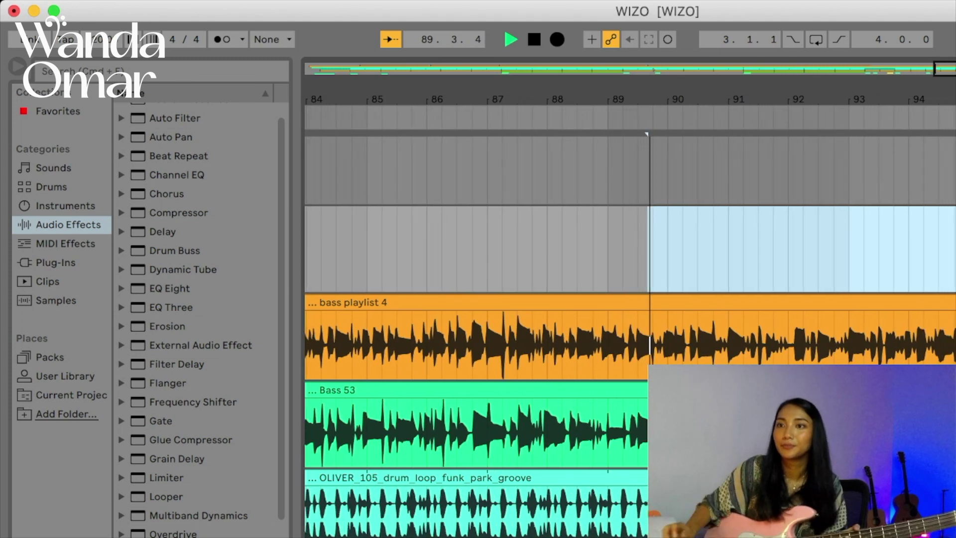